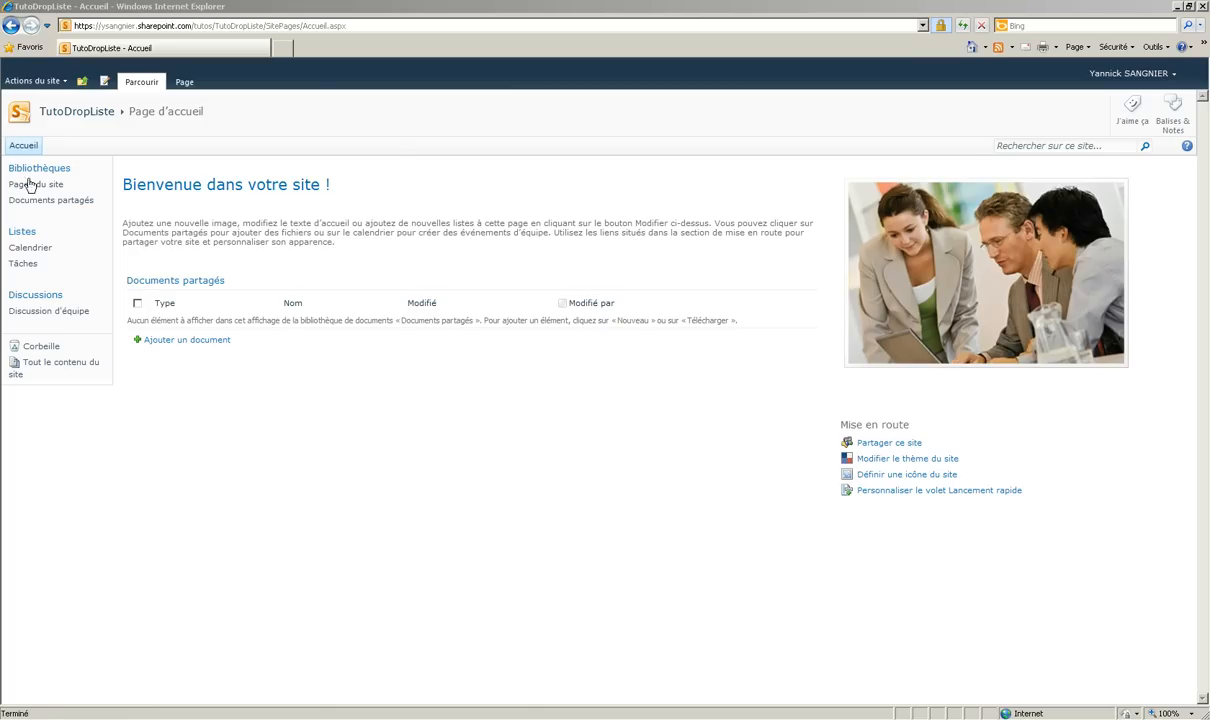
# - Create a custom list (Liste personnalisée) named Region on the site
pyautogui.click(22, 233)
pyautogui.click(150, 177)
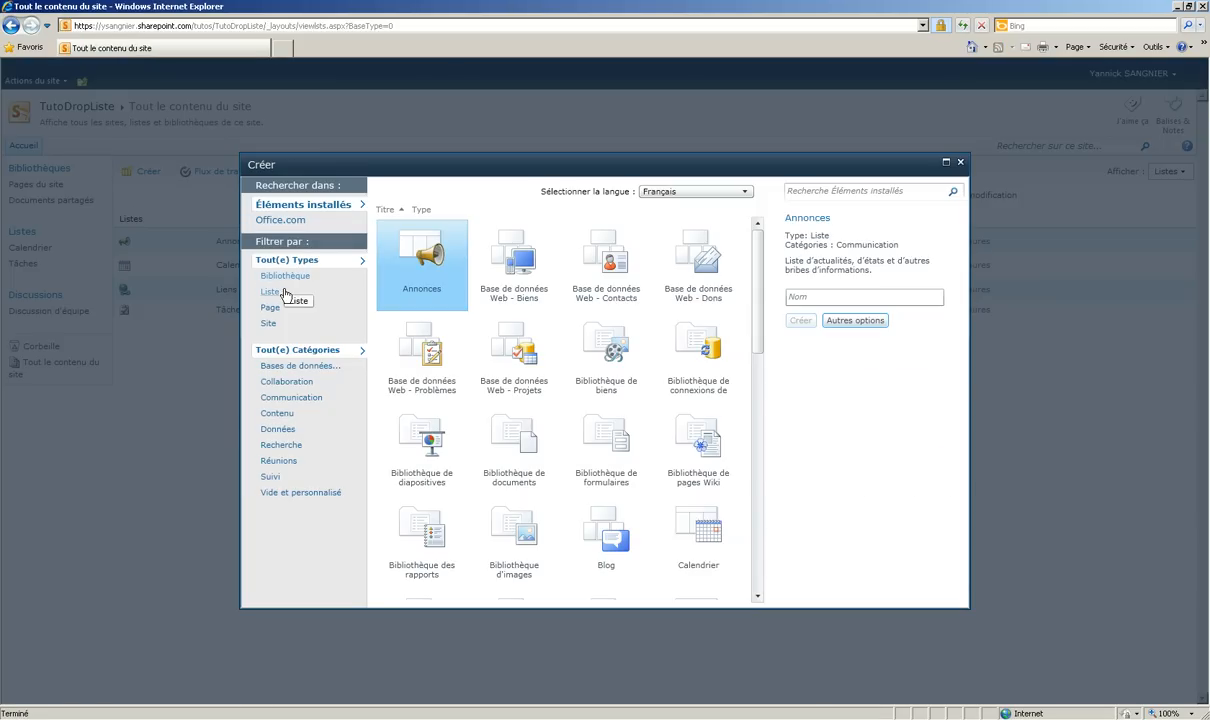
pyautogui.click(283, 293)
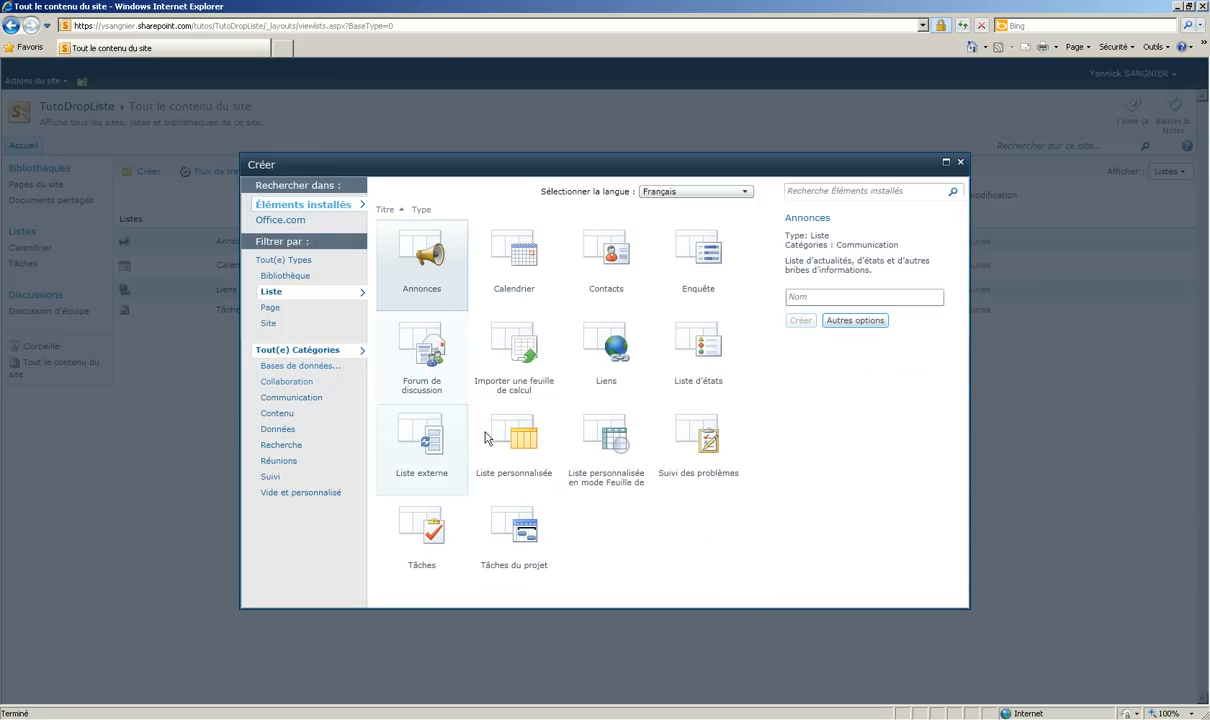
pyautogui.click(538, 463)
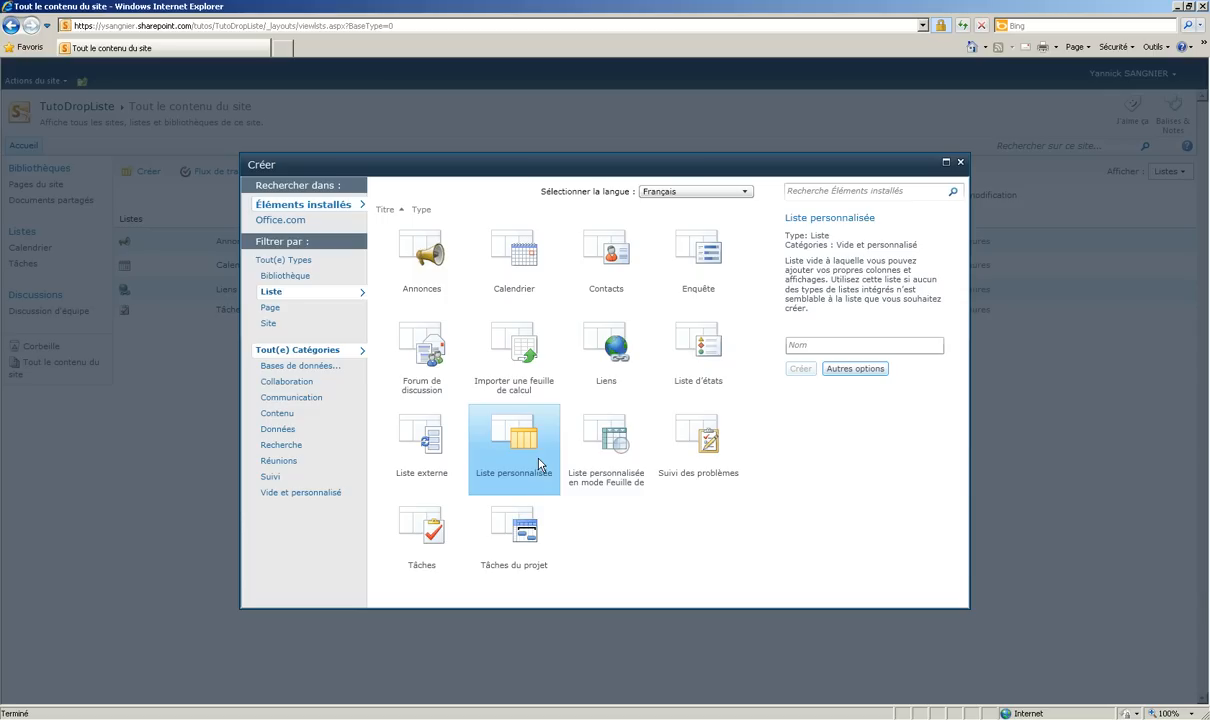
pyautogui.click(897, 344)
pyautogui.write('Region')
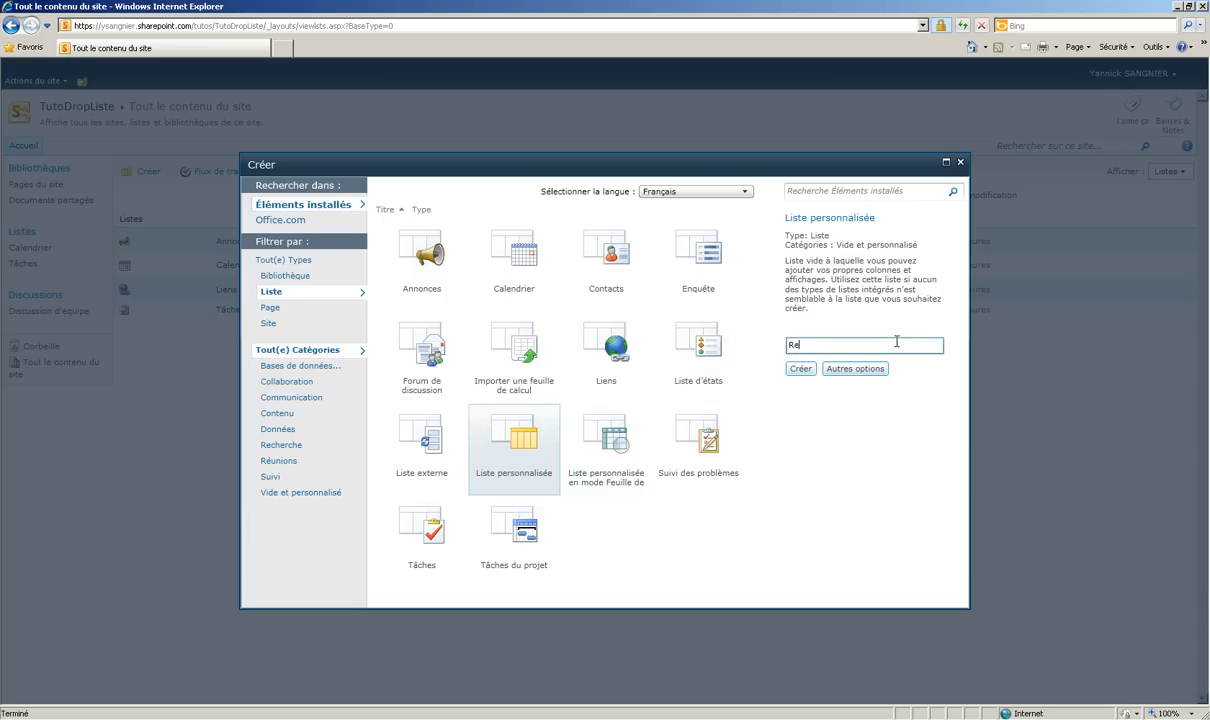
pyautogui.click(801, 368)
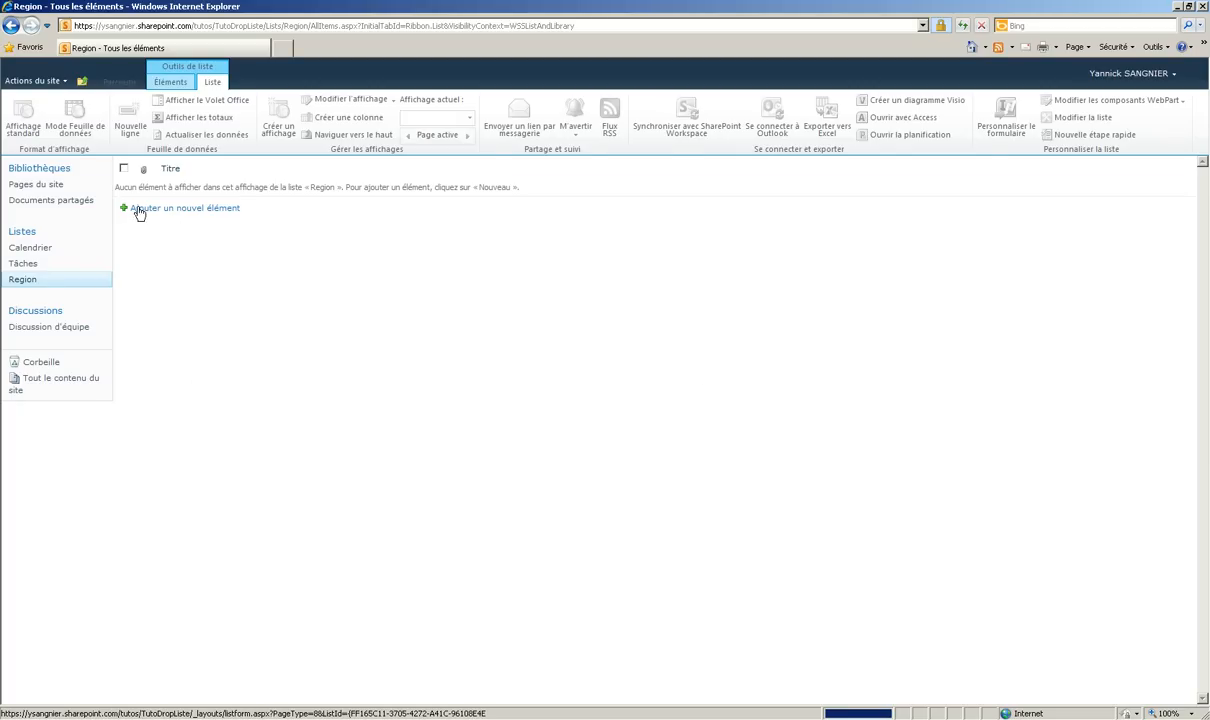
# - Add three items titled Alsace, Lorraine and Champagne-Ardenne to the Region list
pyautogui.click(138, 210)
pyautogui.write('Alsace')
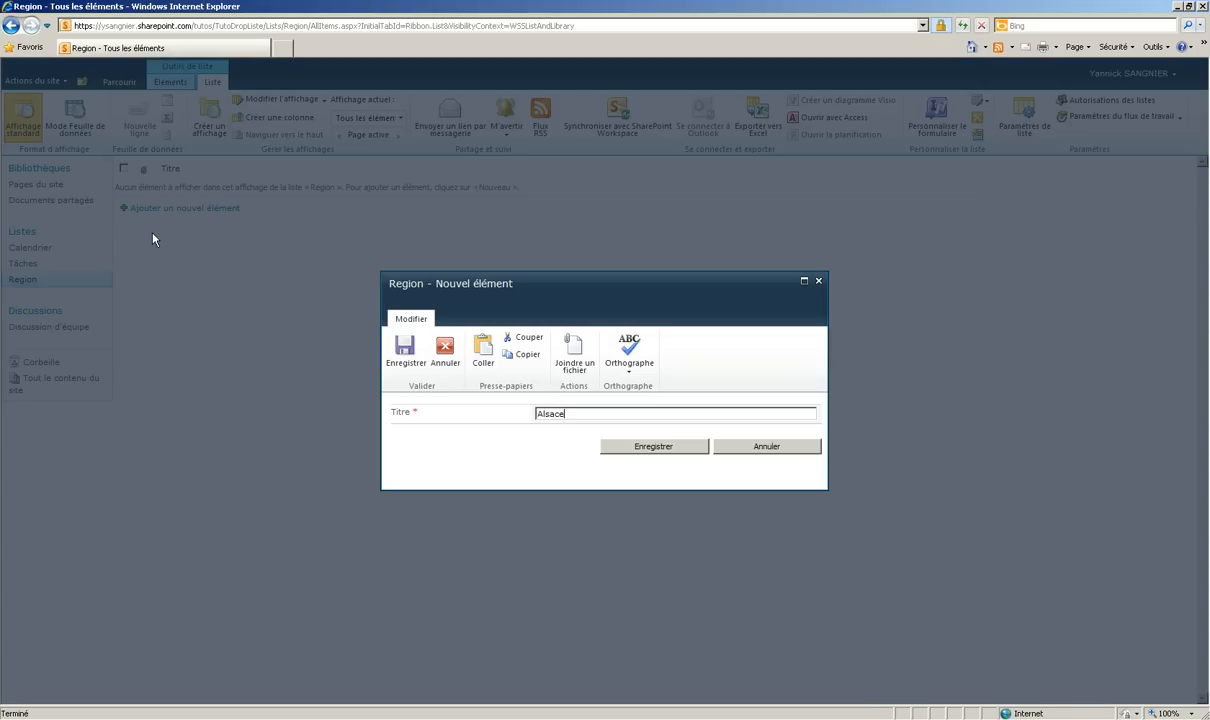
pyautogui.click(655, 446)
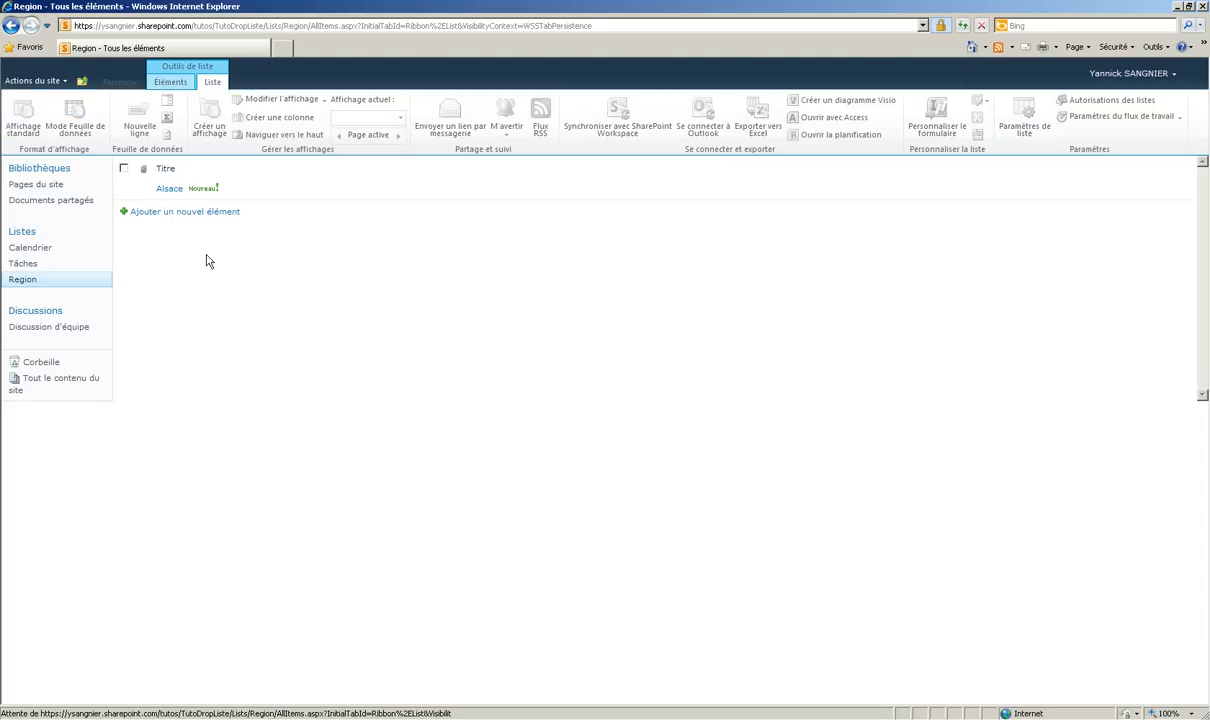
pyautogui.click(178, 212)
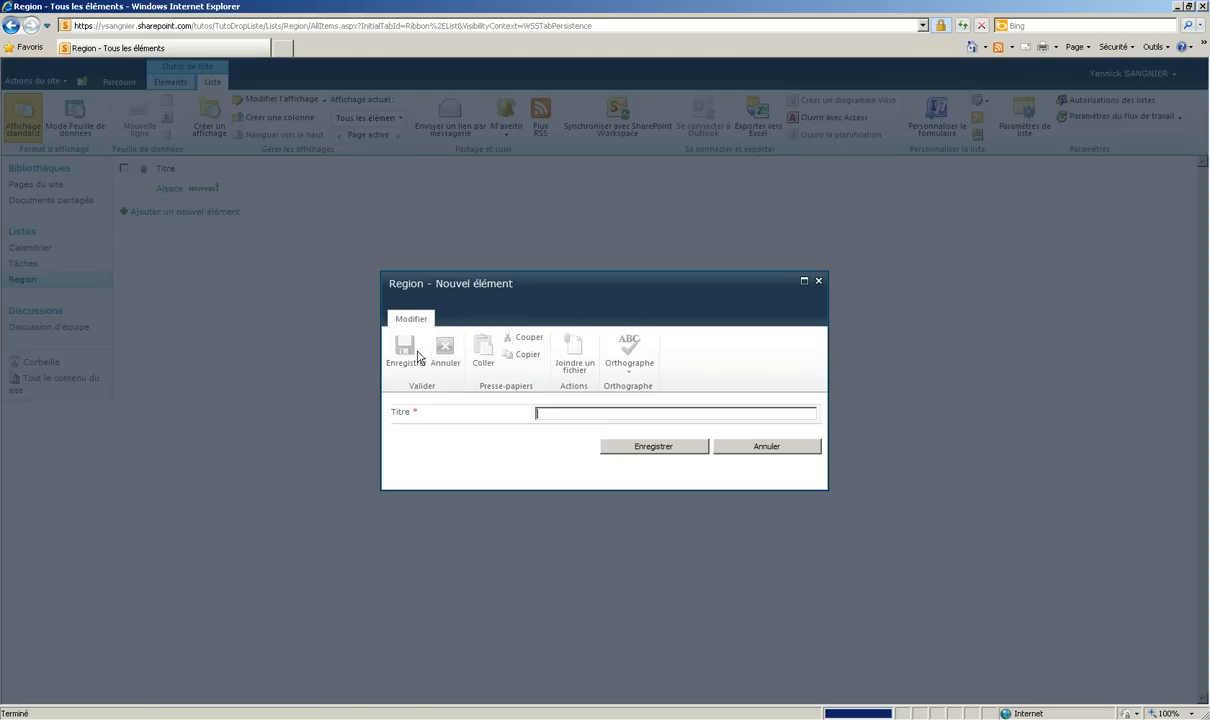
pyautogui.write('Lorraine')
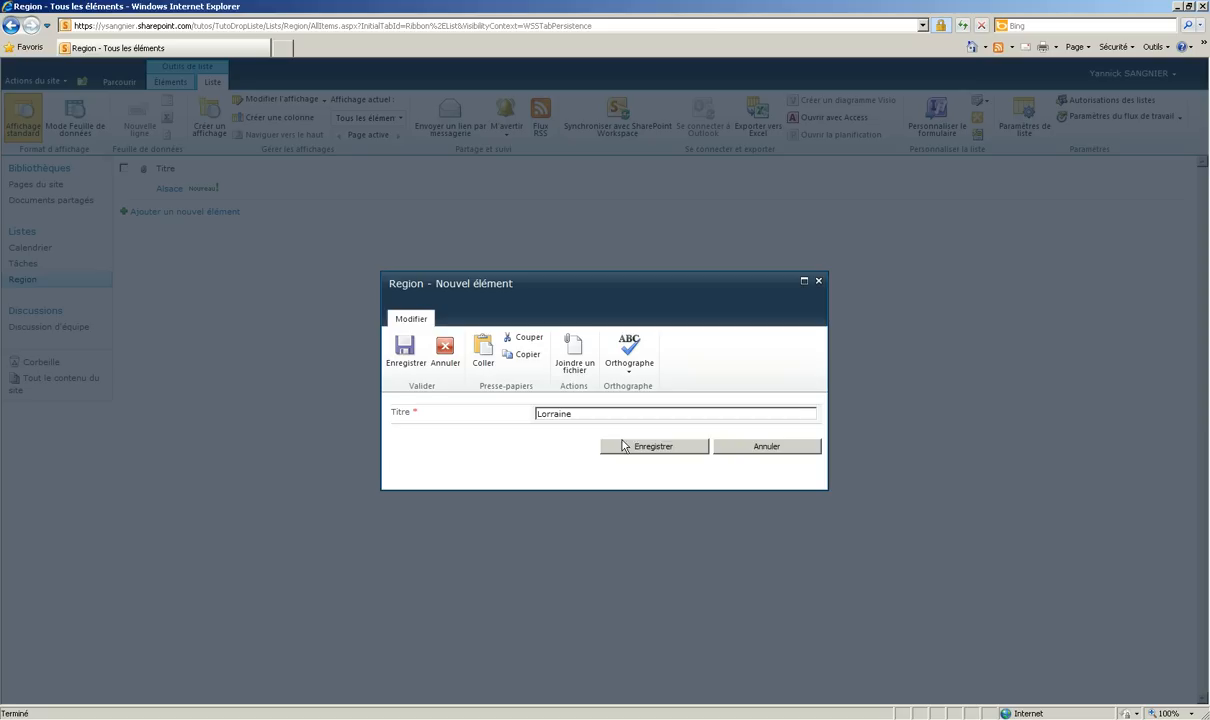
pyautogui.click(626, 447)
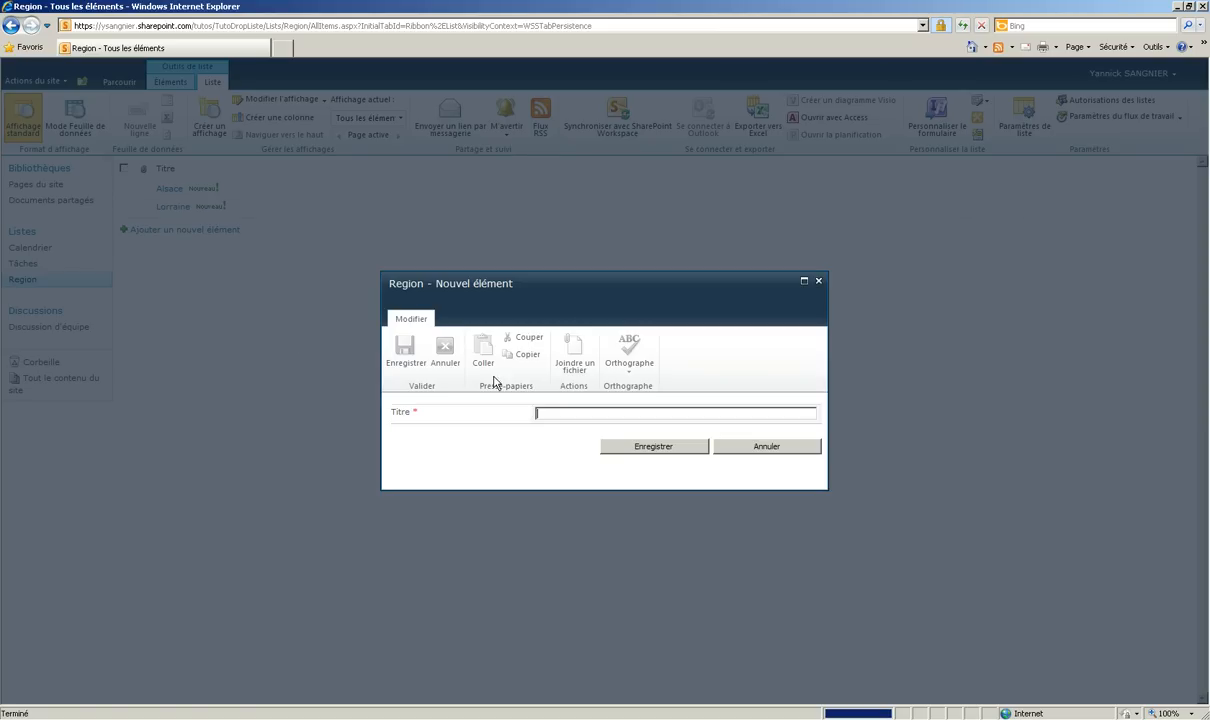
pyautogui.write('Champa')
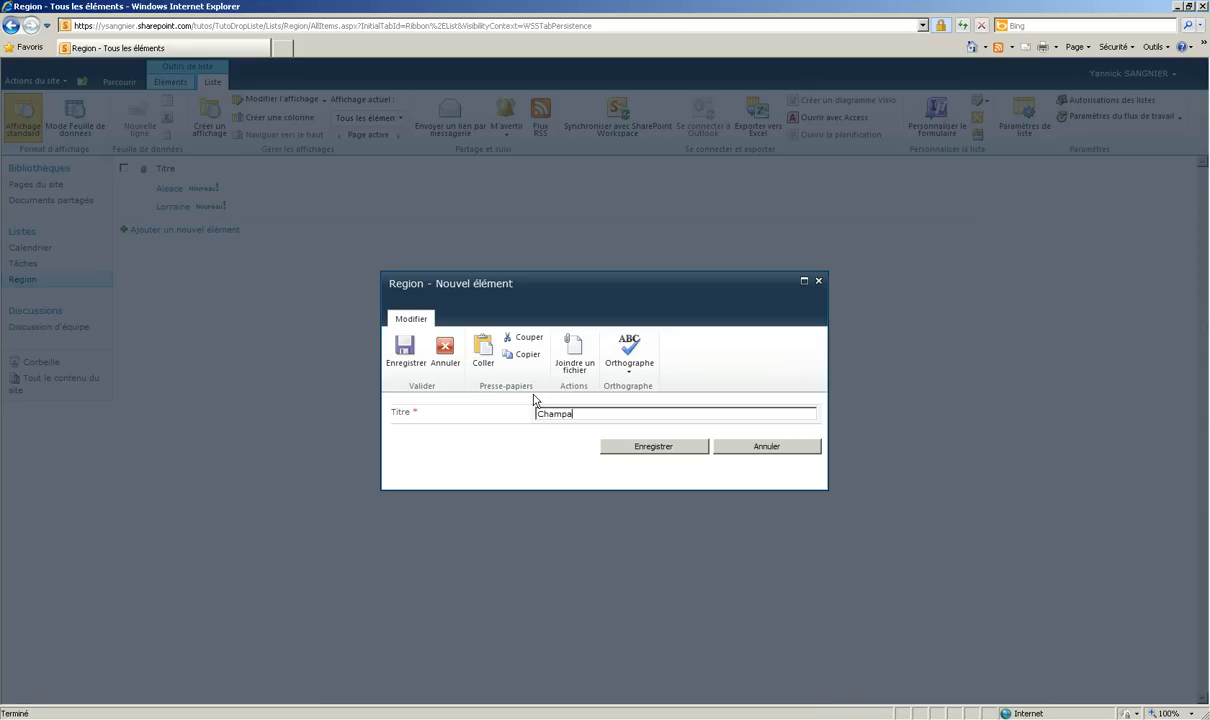
pyautogui.write('gne-Ardenne')
pyautogui.click(638, 450)
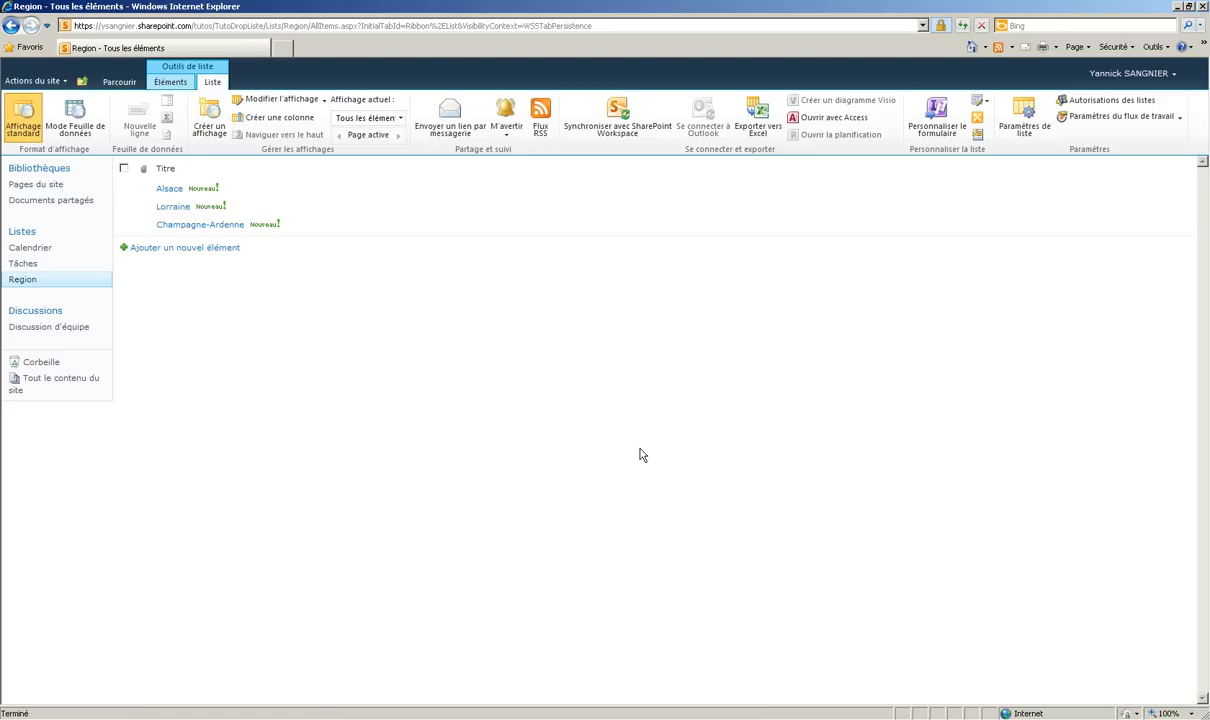
# - Create a second custom list (Liste personnalisée) named Departement
pyautogui.click(33, 232)
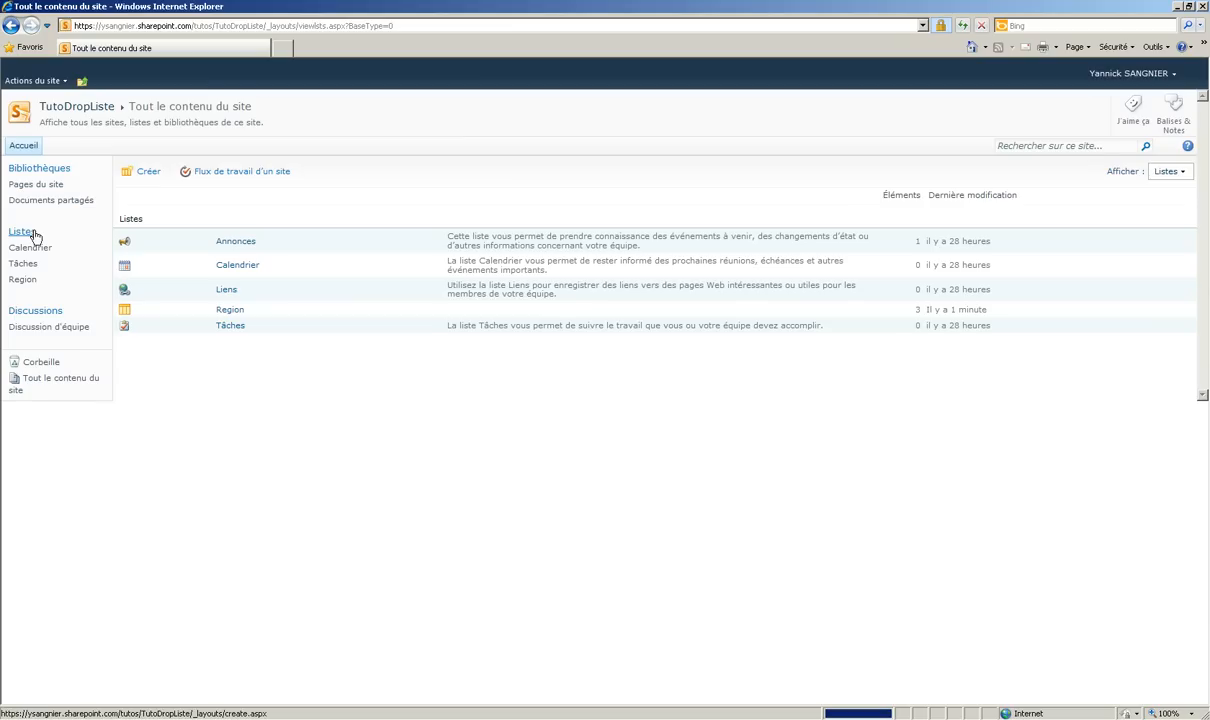
pyautogui.click(148, 173)
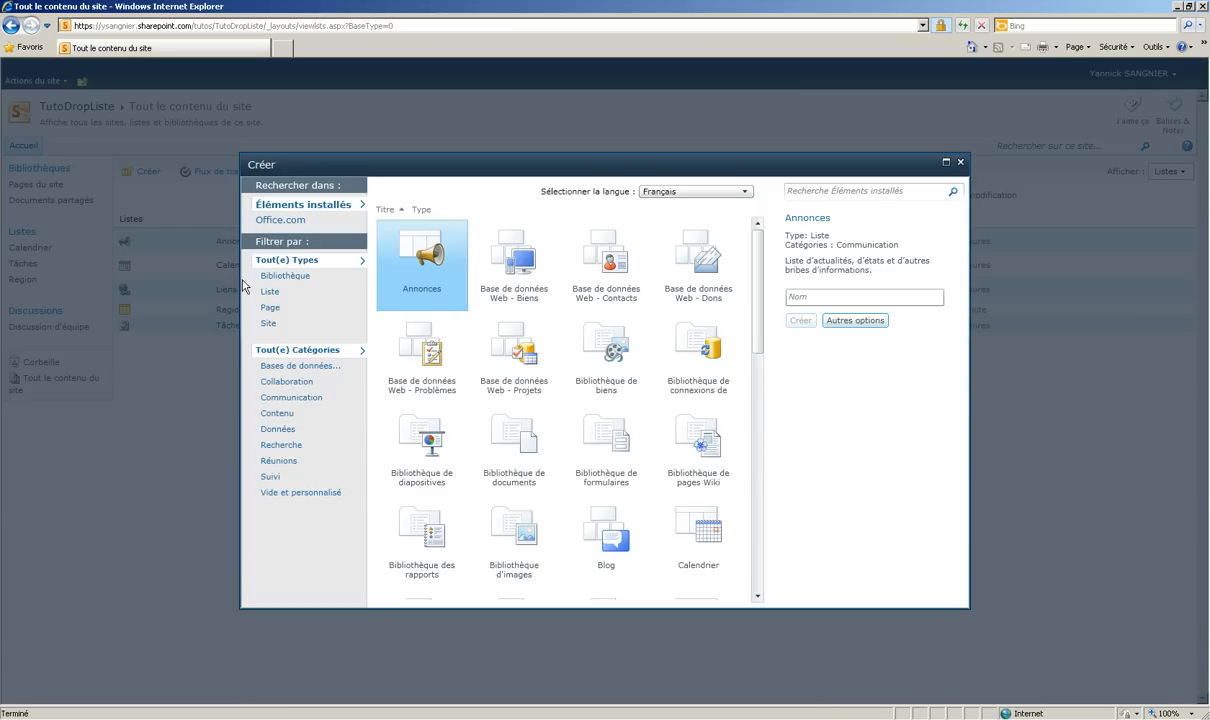
pyautogui.click(271, 294)
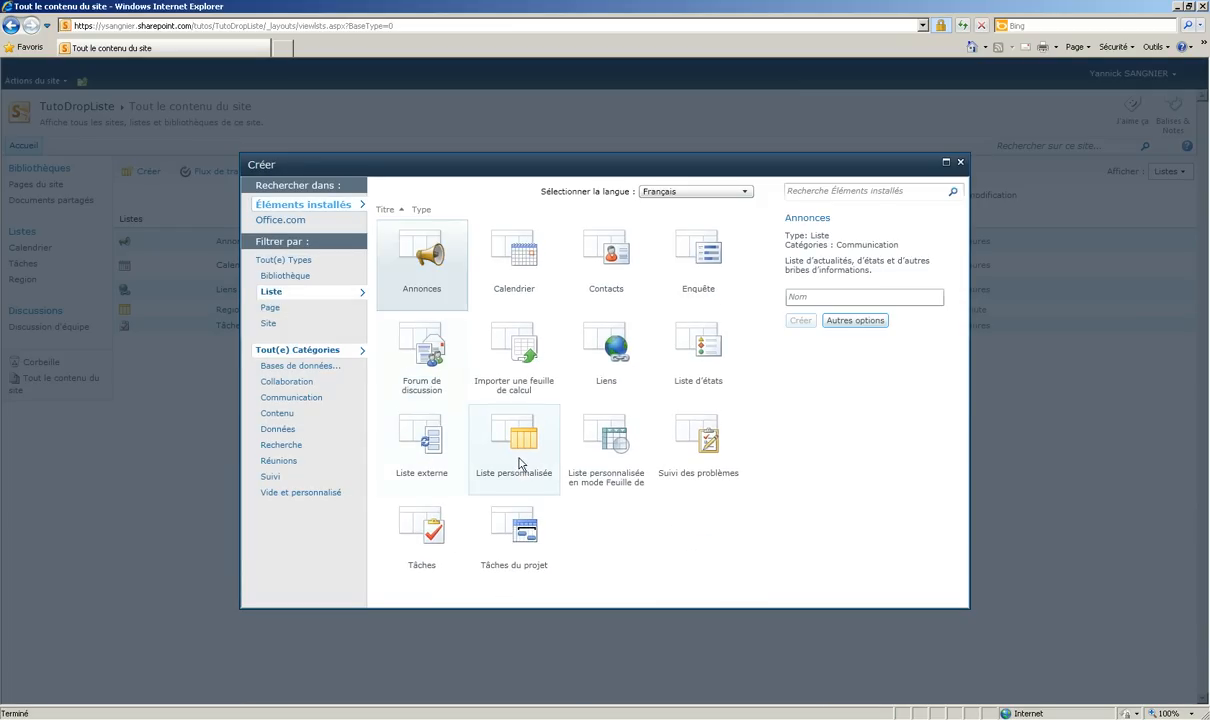
pyautogui.click(514, 445)
pyautogui.click(808, 345)
pyautogui.write('Departement')
pyautogui.click(800, 369)
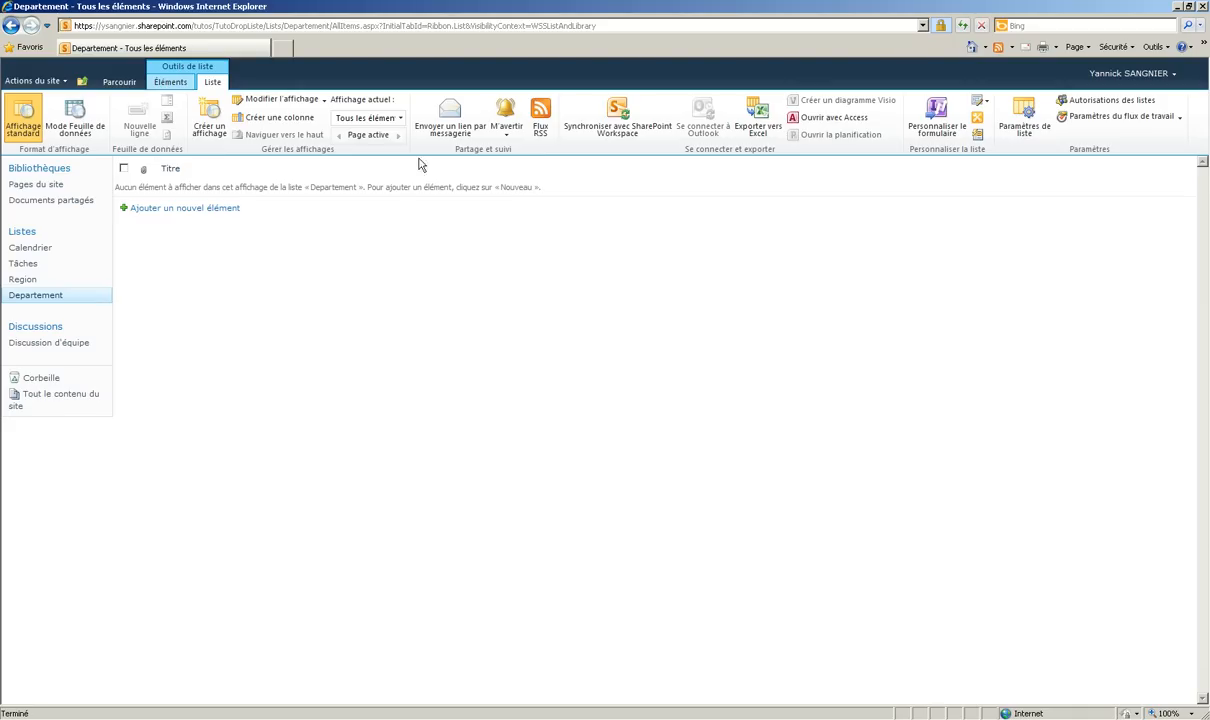
# - Add a lookup (Recherche) column named Recherche Region to the Departement list, drawing on the Titre column of the Region list
pyautogui.click(279, 117)
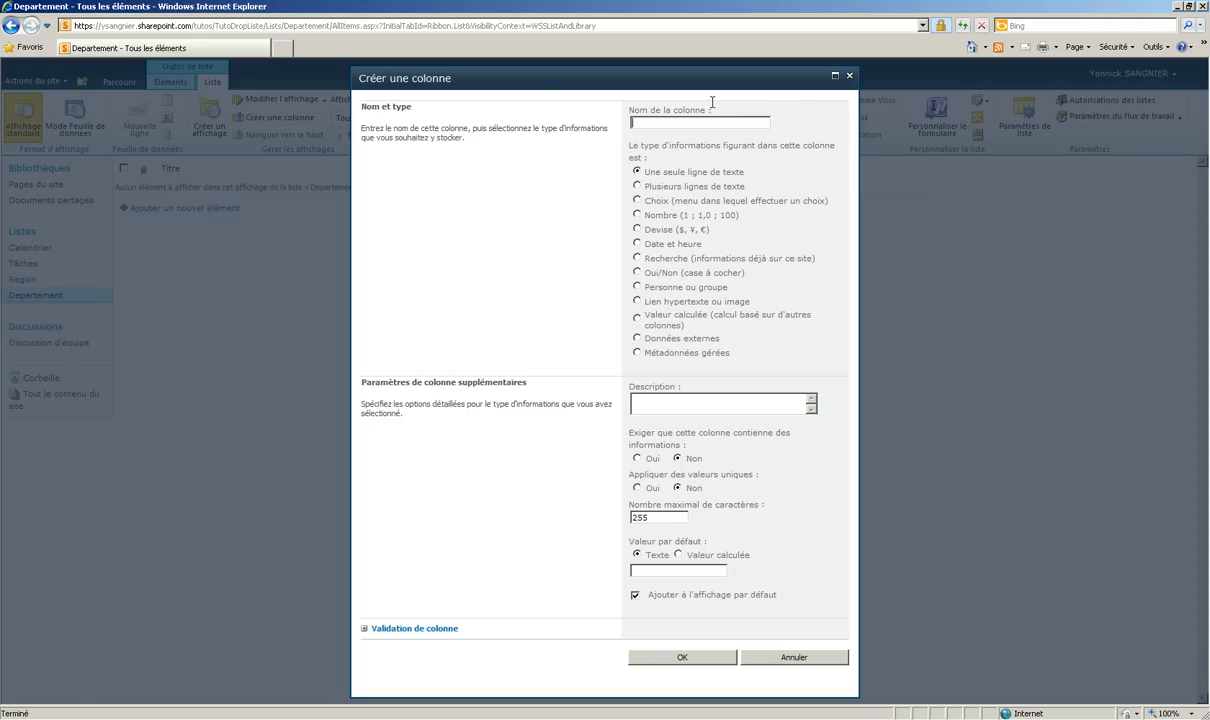
pyautogui.write('Recherche Region')
pyautogui.click(637, 258)
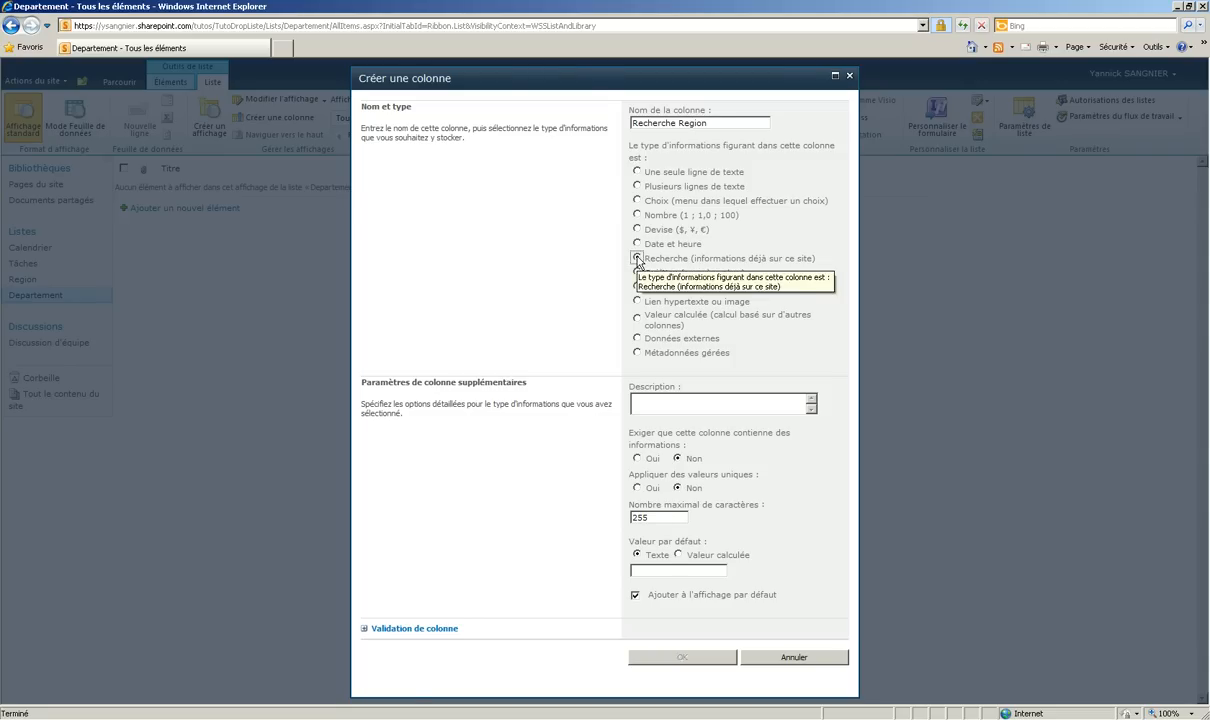
pyautogui.click(600, 468)
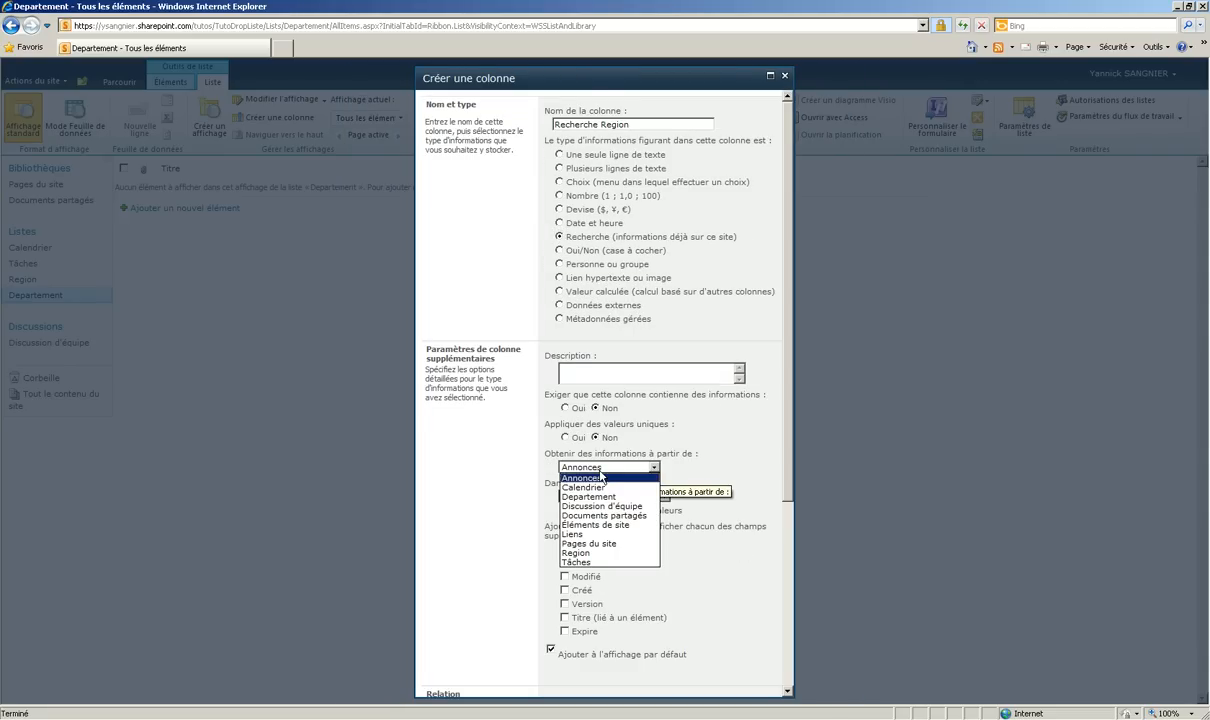
pyautogui.click(637, 553)
pyautogui.click(584, 497)
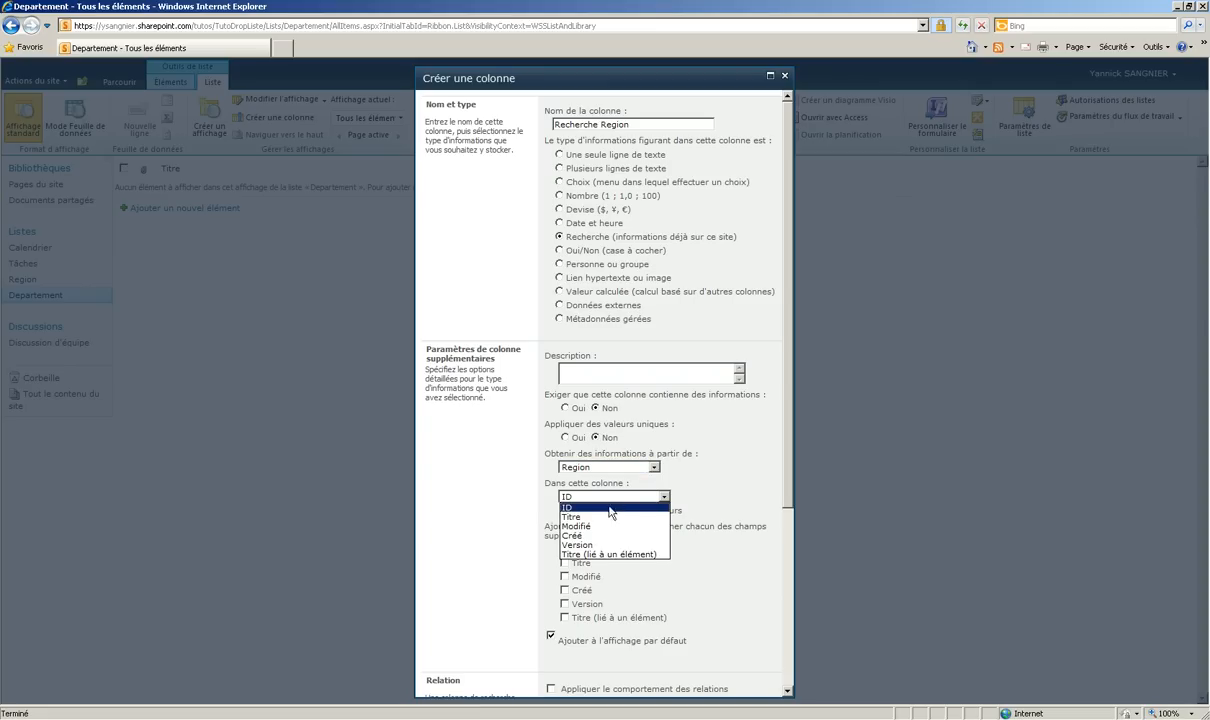
pyautogui.click(610, 517)
pyautogui.scroll(-5, 688, 520)
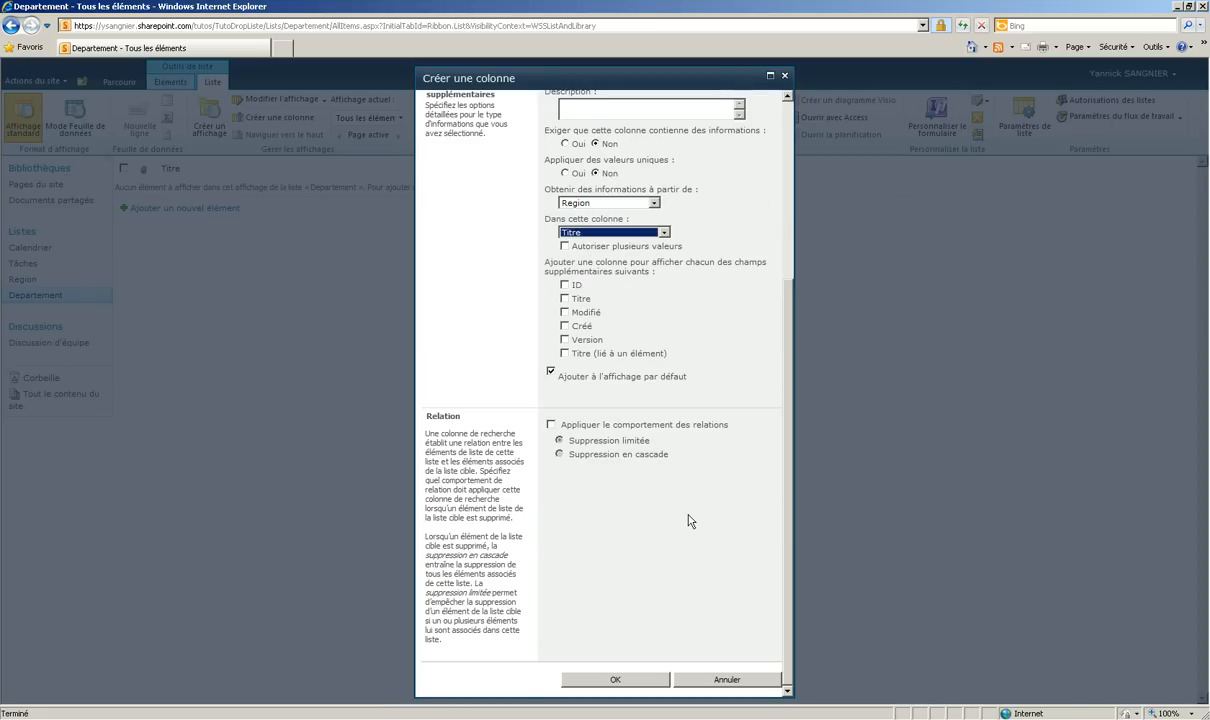
pyautogui.click(632, 680)
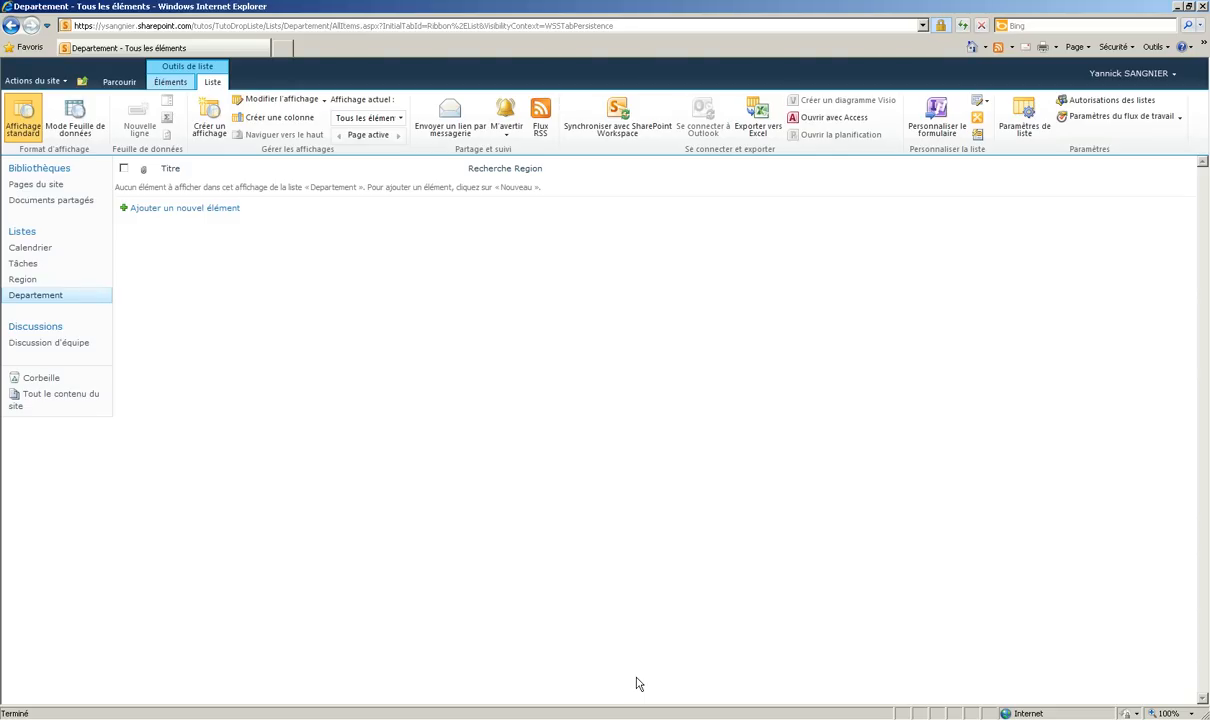
# - Add a Moselle item to the Departement list with its Recherche Region set to Lorraine
pyautogui.click(199, 210)
pyautogui.write('Moselle')
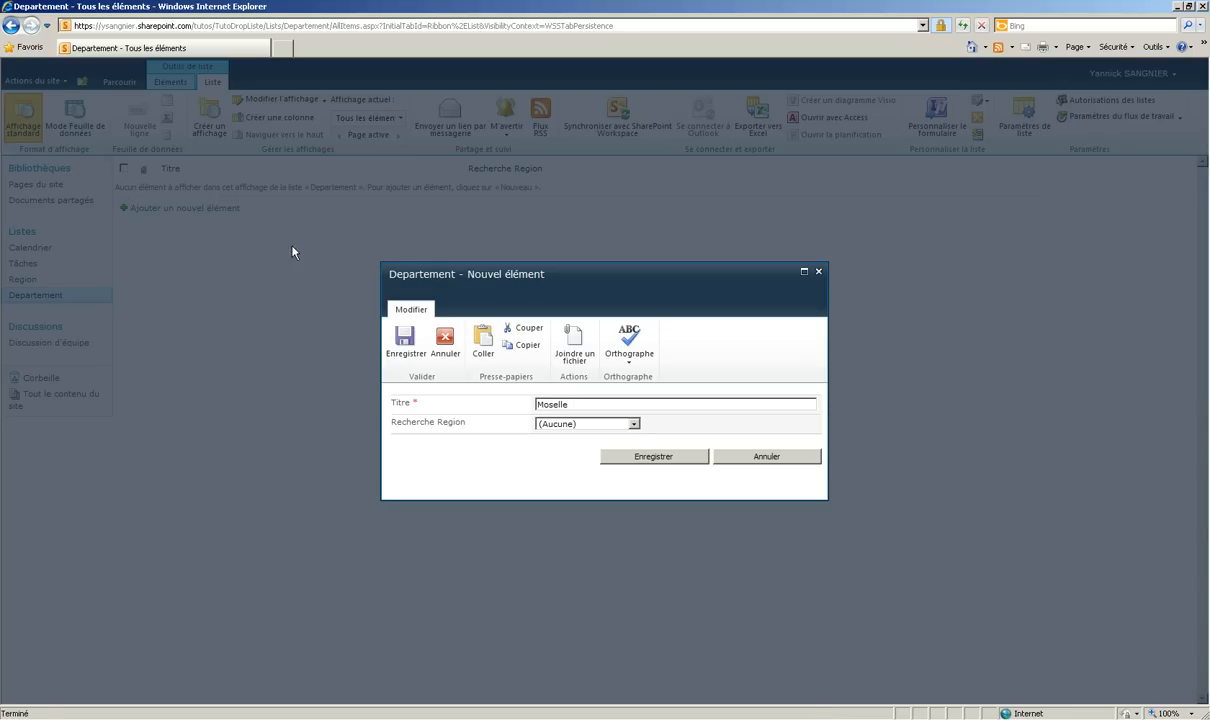
pyautogui.click(580, 423)
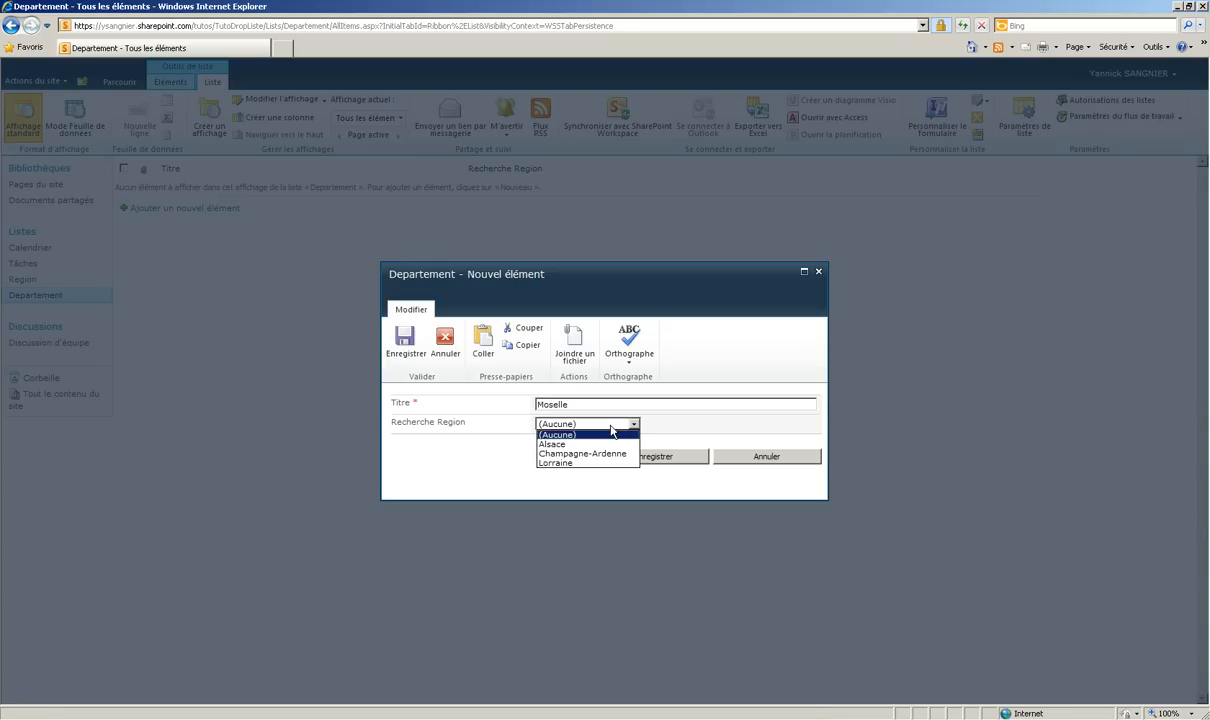
pyautogui.click(596, 463)
pyautogui.click(621, 458)
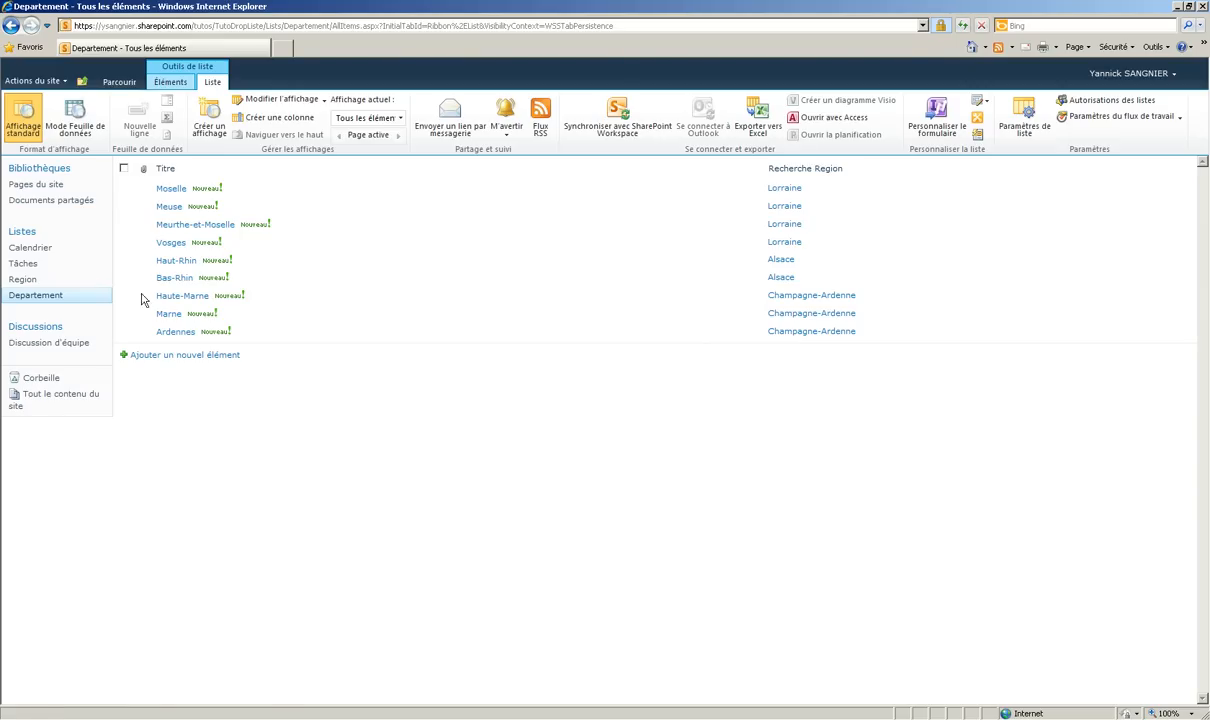
# - Create a third custom list (Liste personnalisée) named Tuto
pyautogui.click(26, 233)
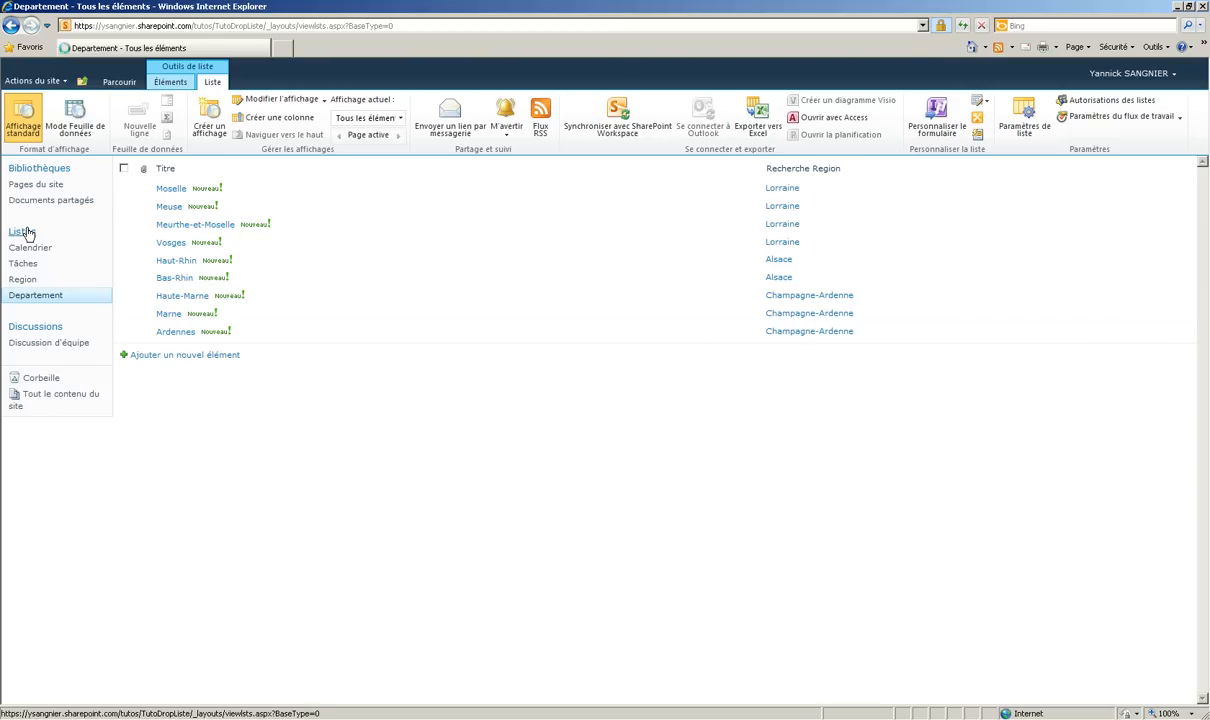
pyautogui.click(140, 172)
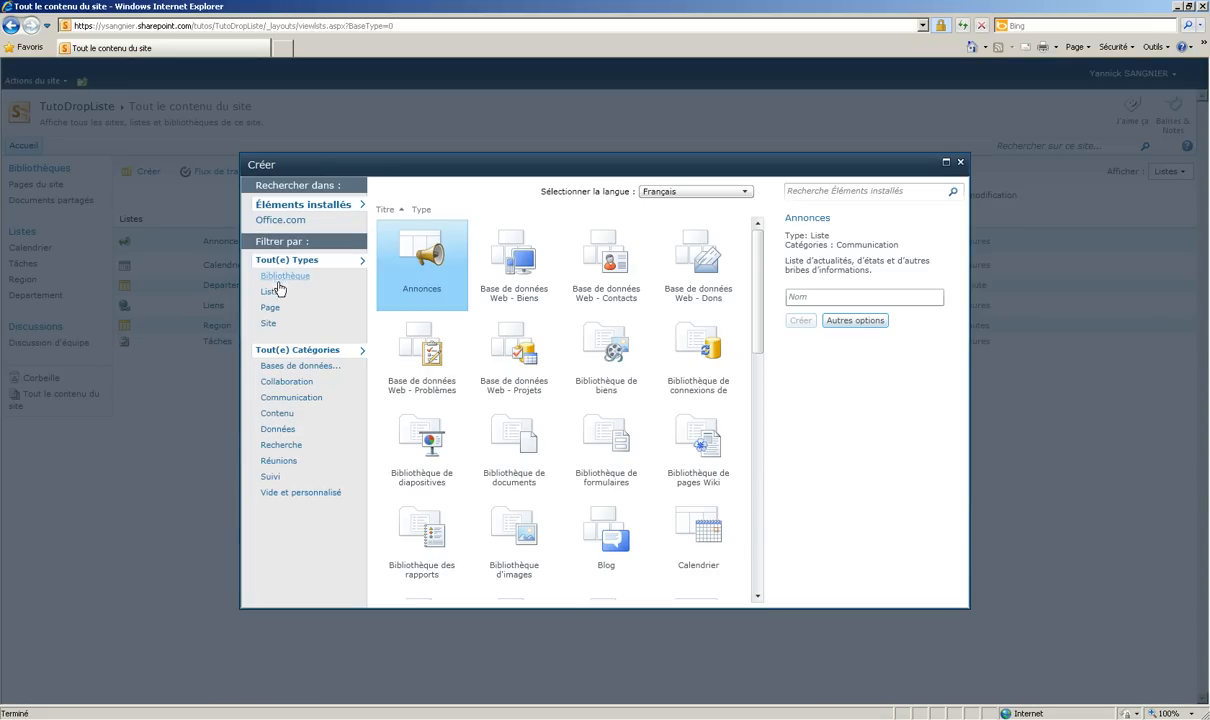
pyautogui.click(272, 292)
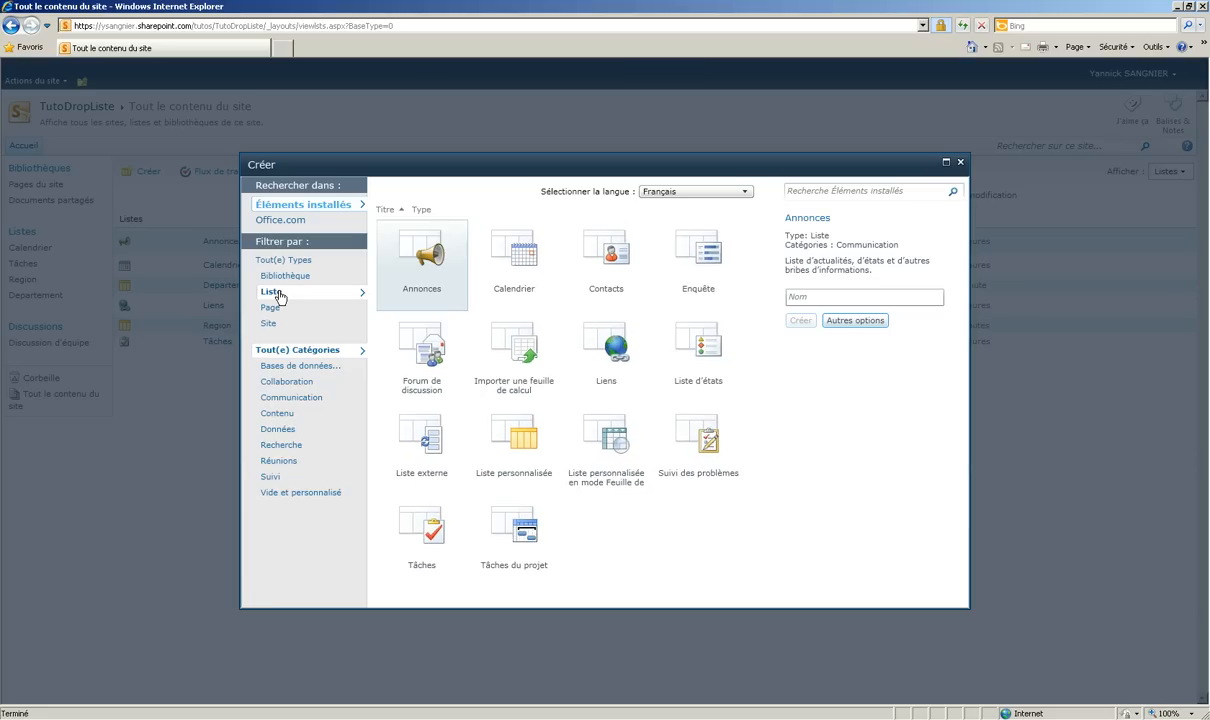
pyautogui.click(533, 459)
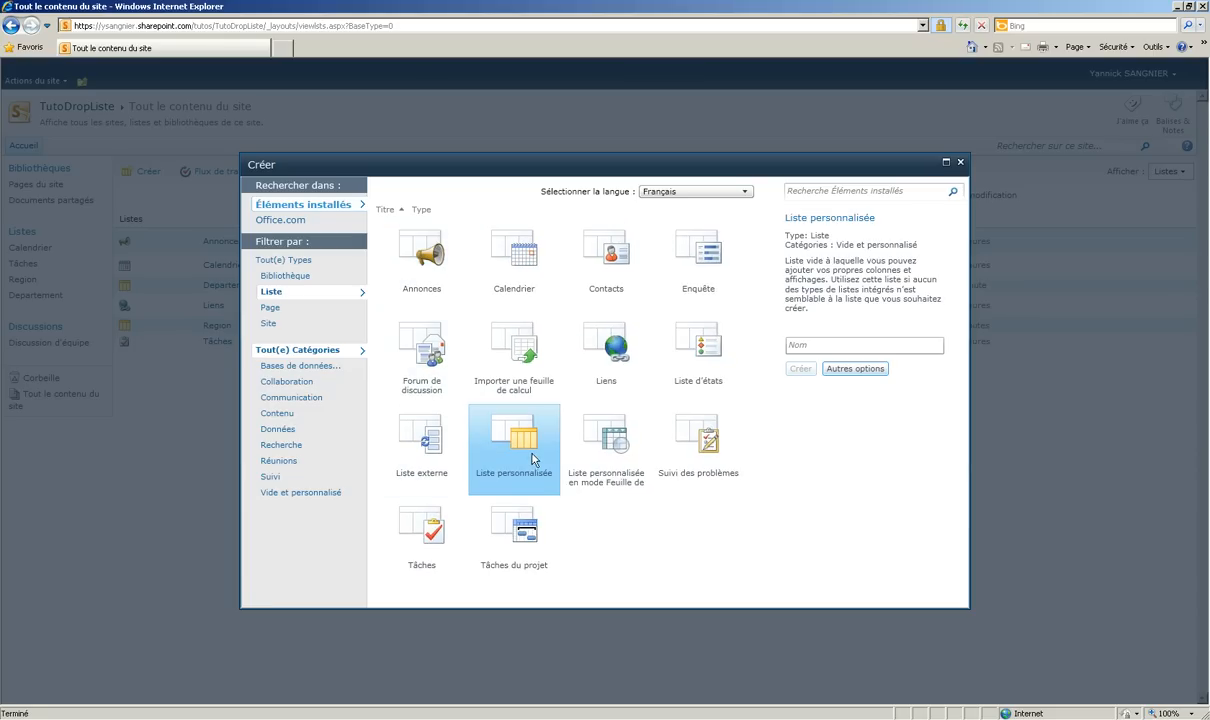
pyautogui.click(848, 346)
pyautogui.write('Tuto')
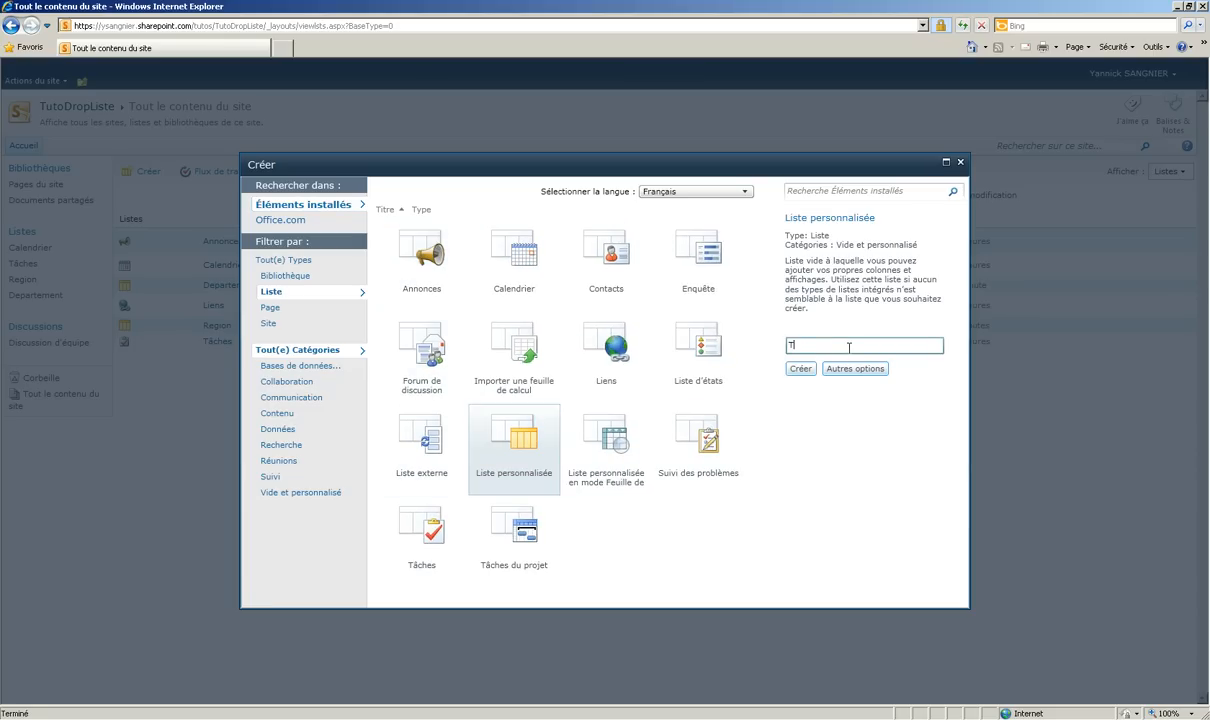
pyautogui.click(800, 369)
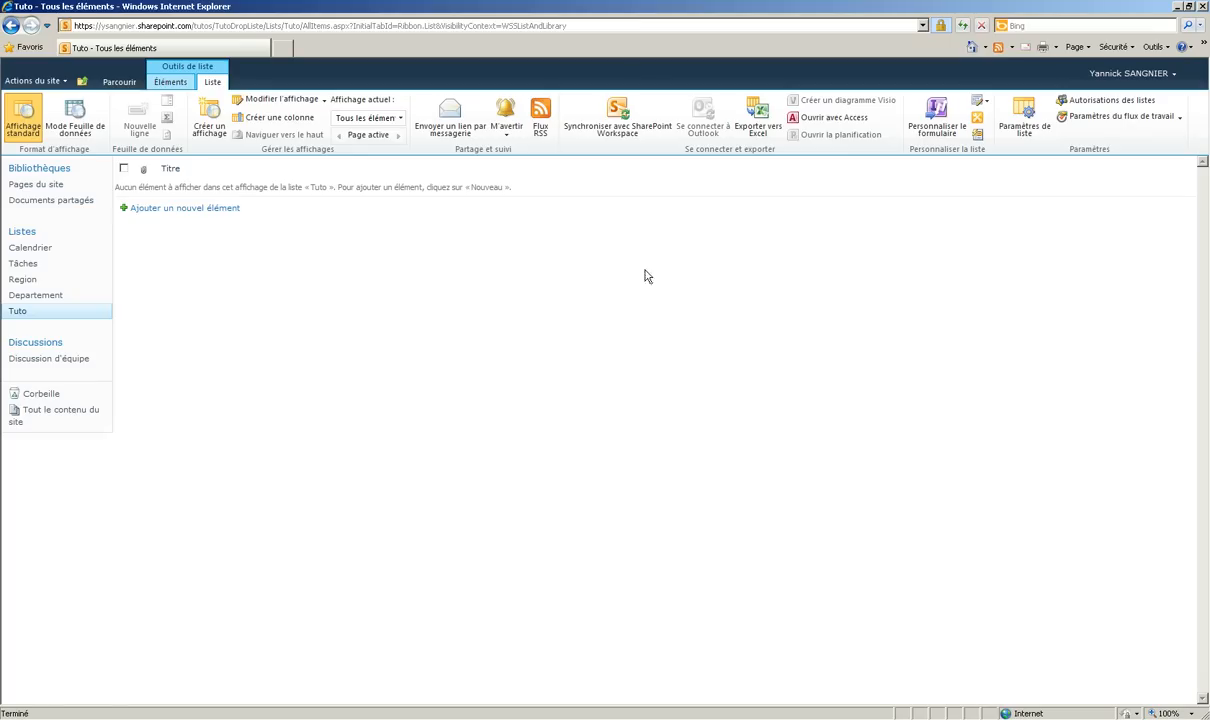
# - Add a lookup (Recherche) column named ChoixRegion to the Tuto list, drawing on the Titre column of the Region list
pyautogui.click(291, 122)
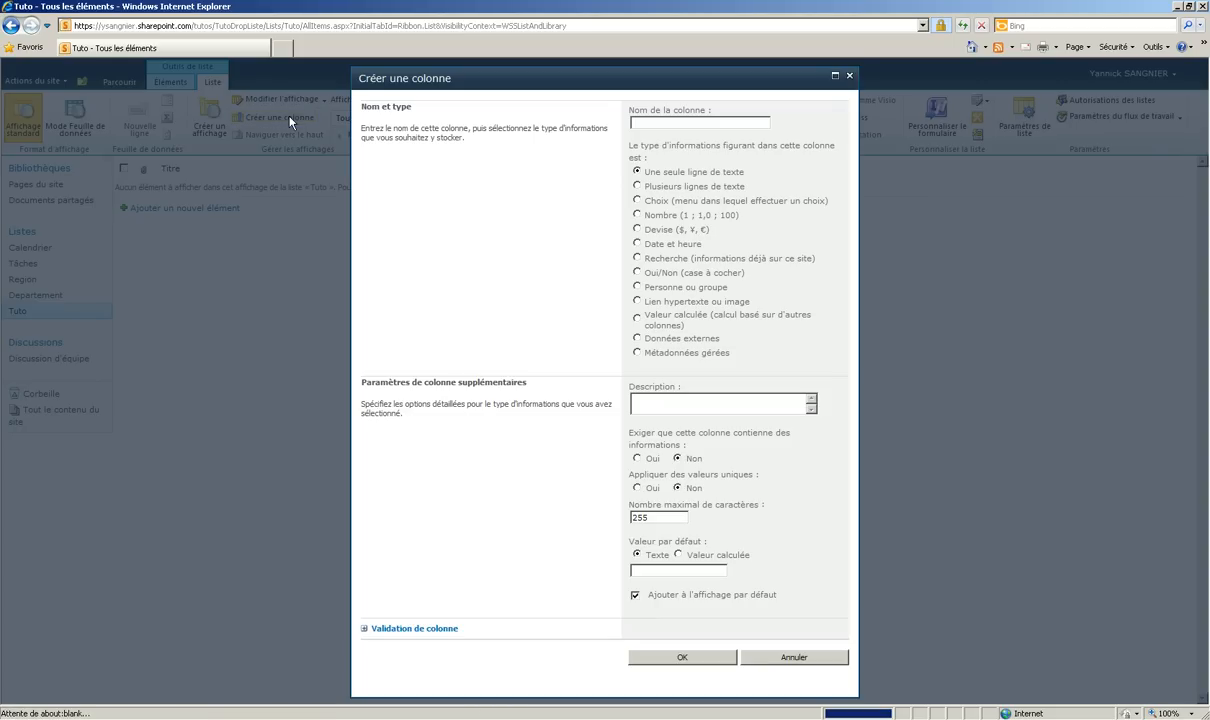
pyautogui.write('ChoixRegio')
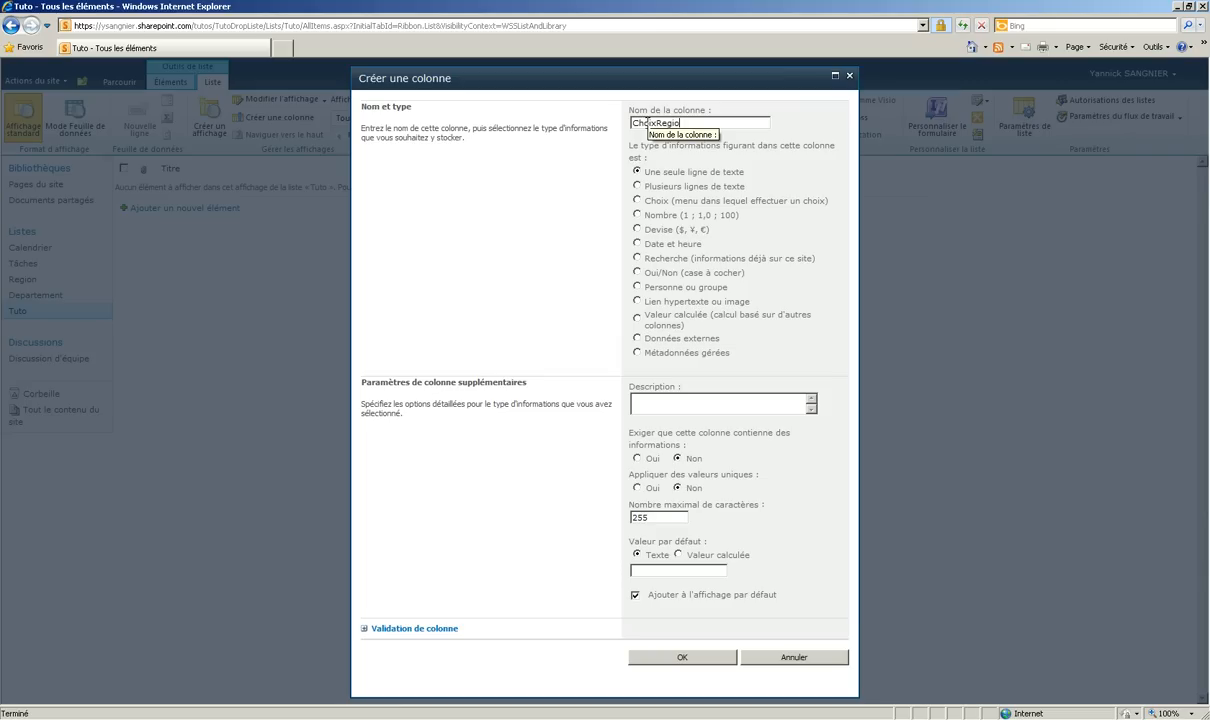
pyautogui.write('n')
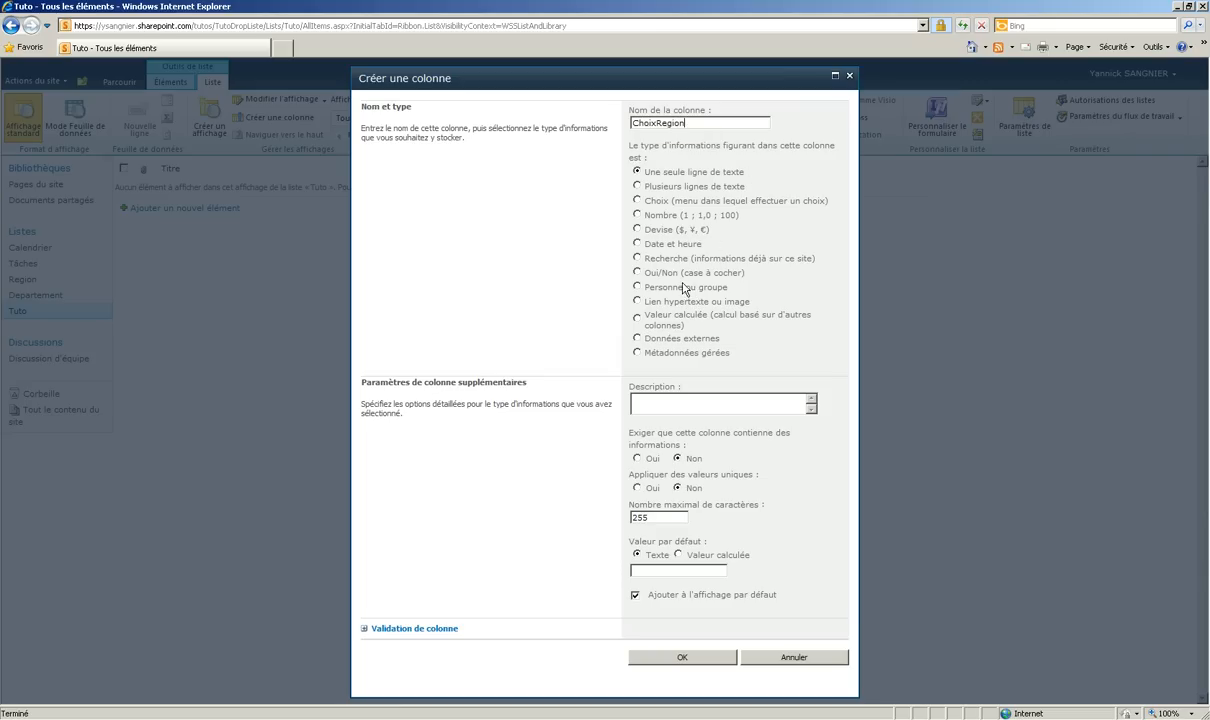
pyautogui.click(637, 258)
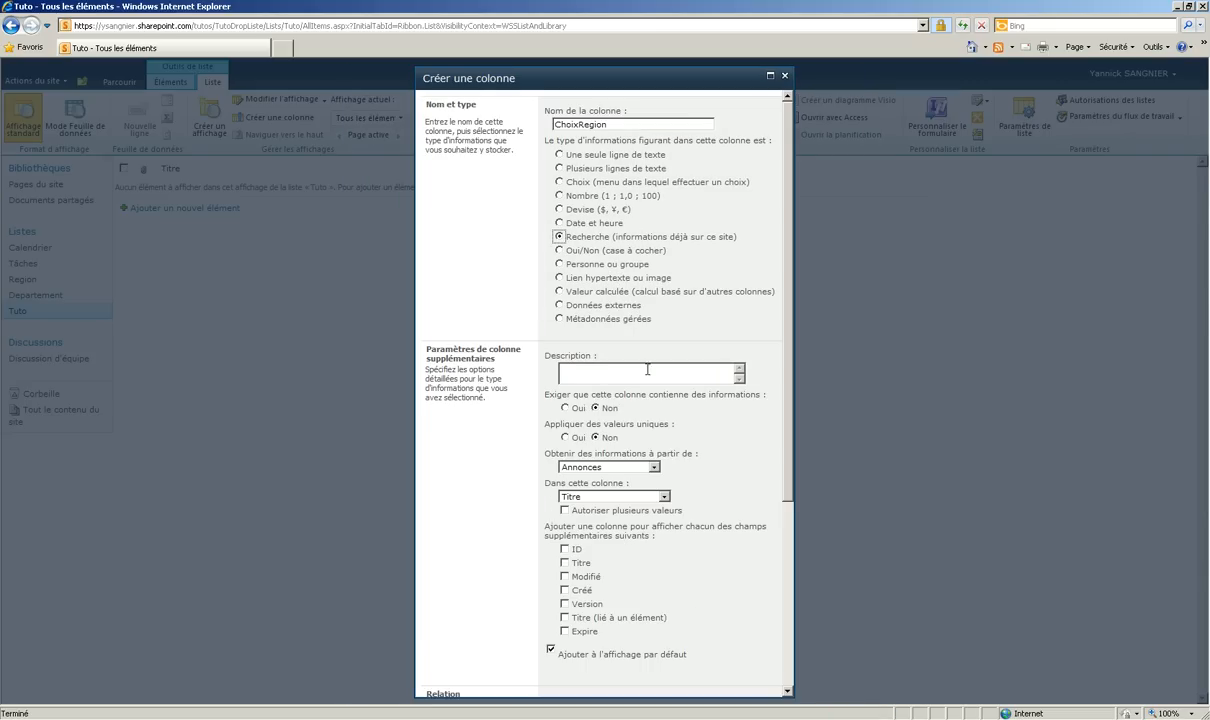
pyautogui.click(590, 467)
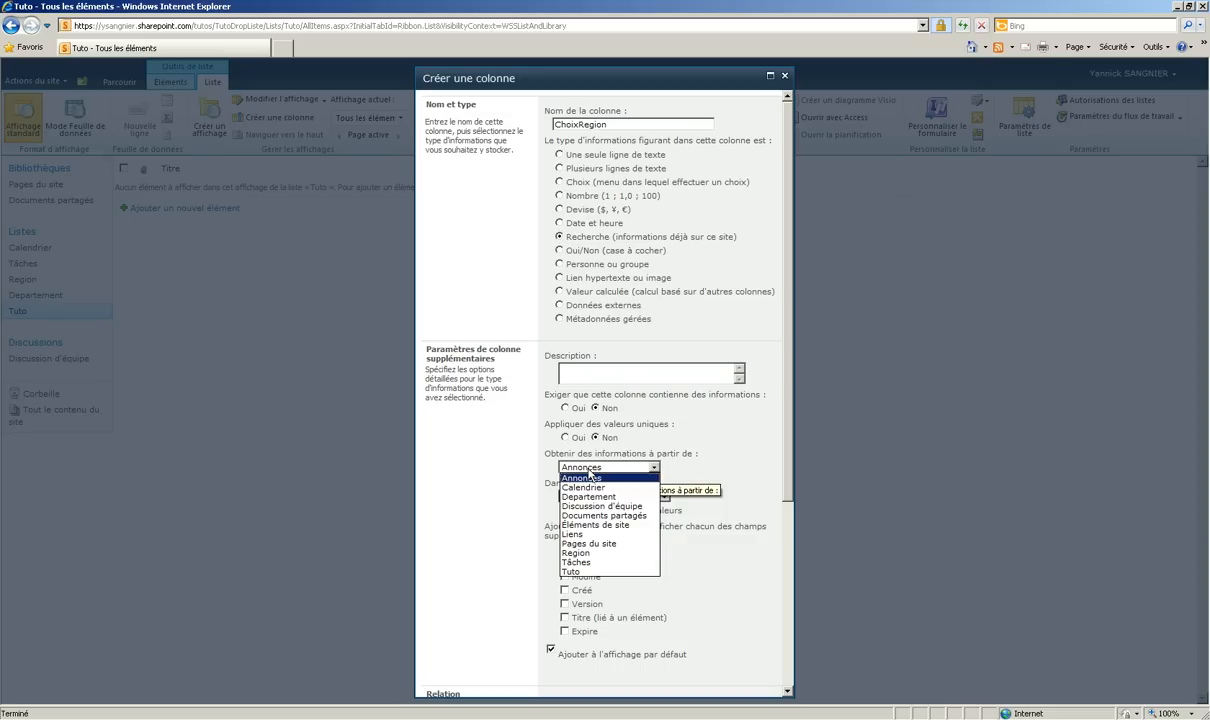
pyautogui.click(585, 553)
pyautogui.click(600, 501)
pyautogui.click(600, 516)
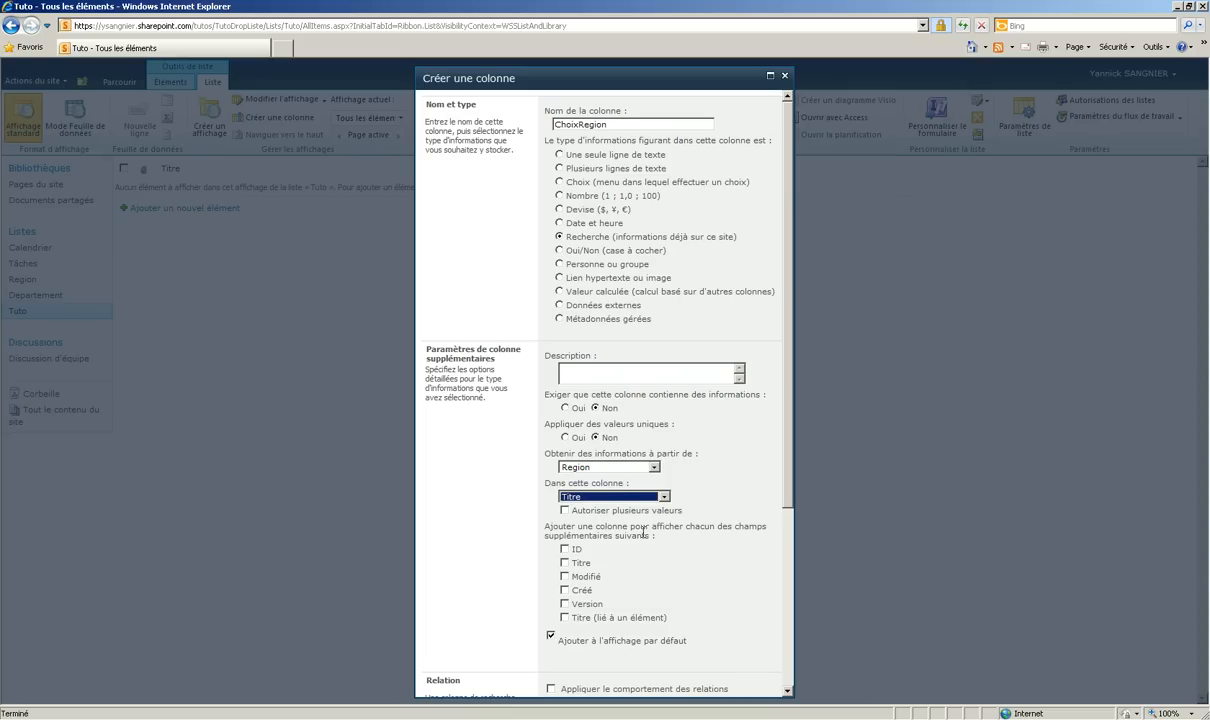
pyautogui.scroll(-5, 785, 487)
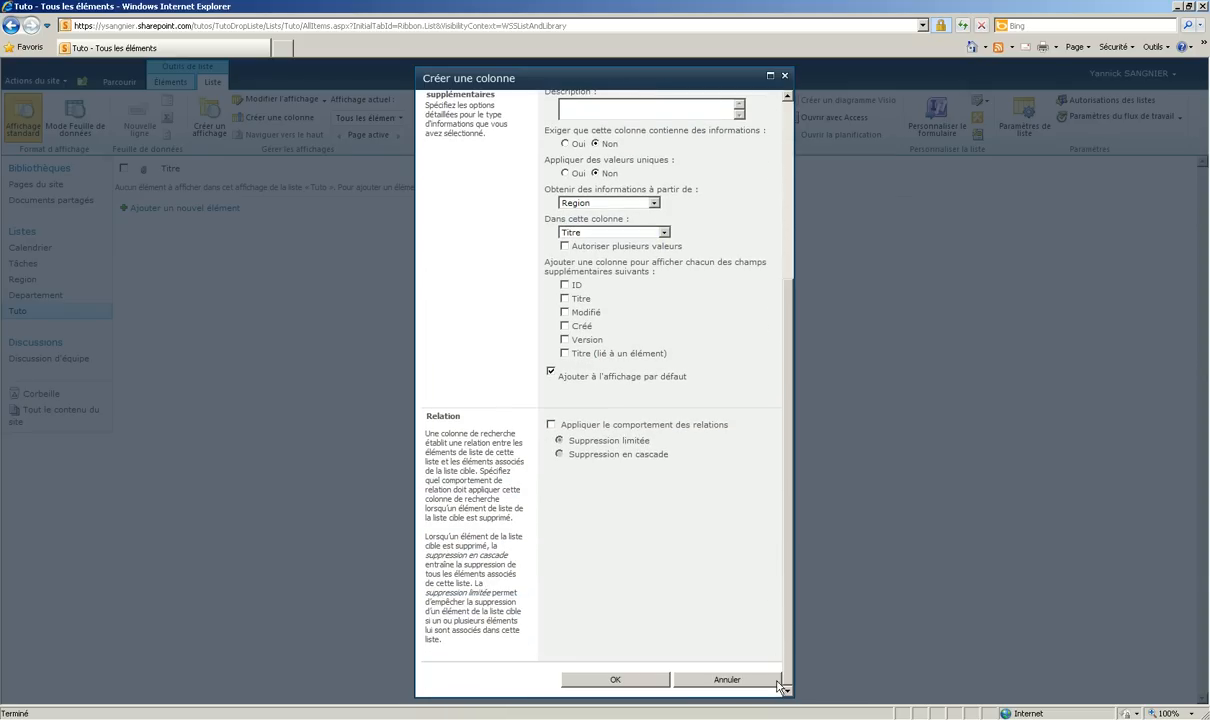
pyautogui.click(616, 680)
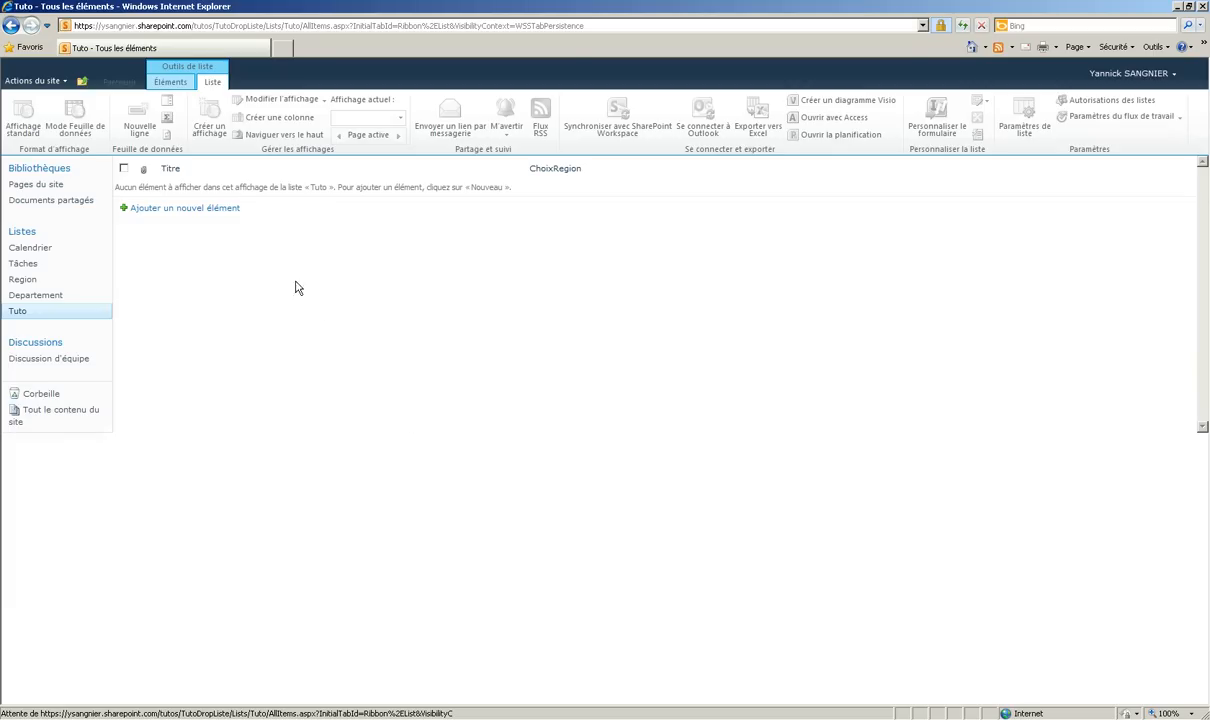
# - Add a lookup (Recherche) column named ChoixDepartement to the Tuto list, drawing on the Titre column of the Departement list
pyautogui.click(240, 118)
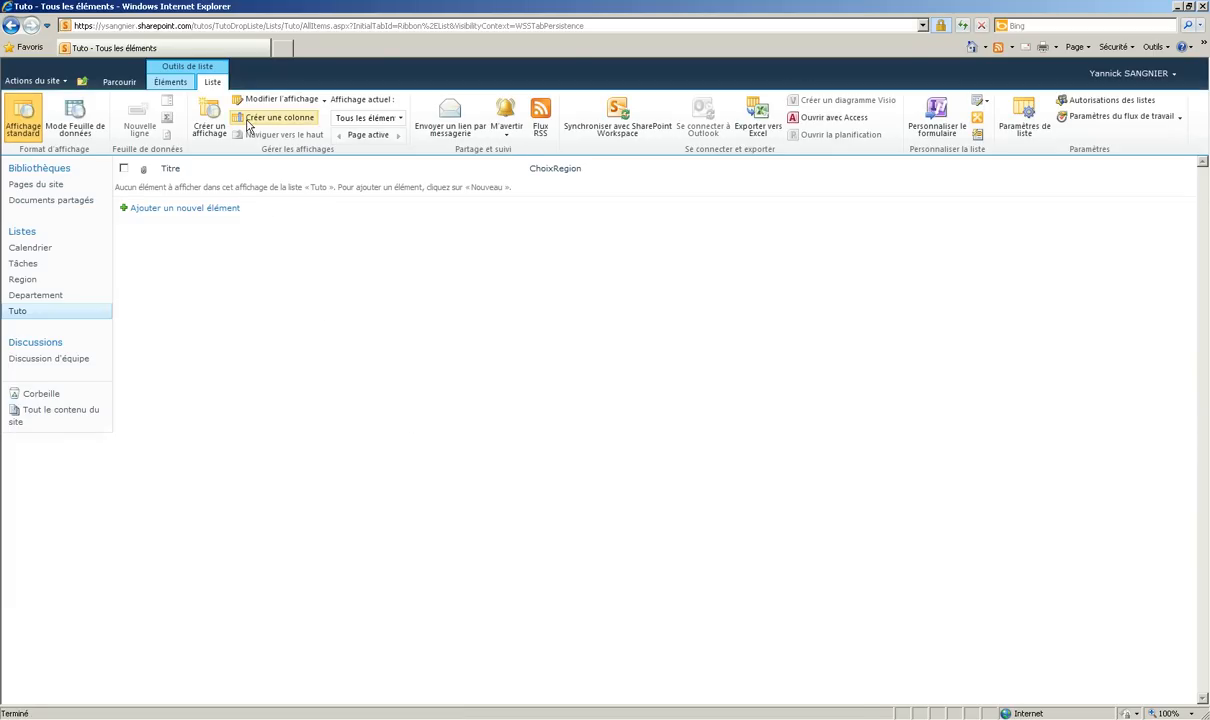
pyautogui.write('Choixdepartement')
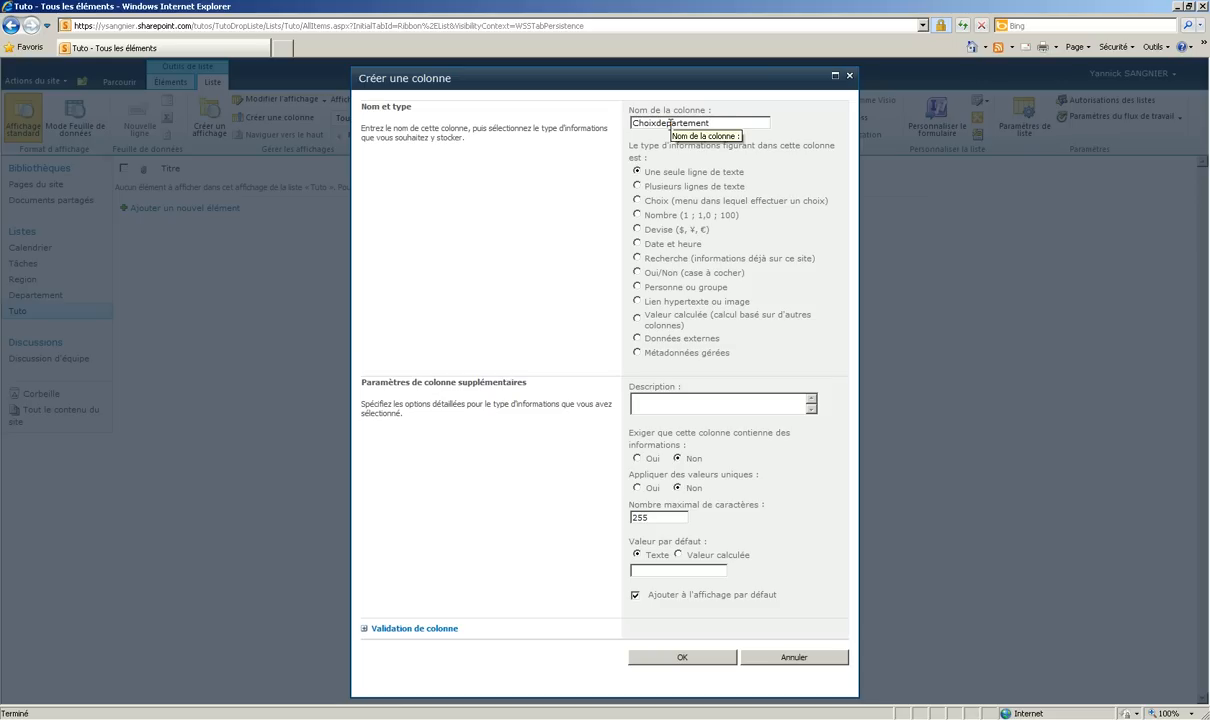
pyautogui.click(665, 122)
pyautogui.press('BackSpace')
pyautogui.write('D')
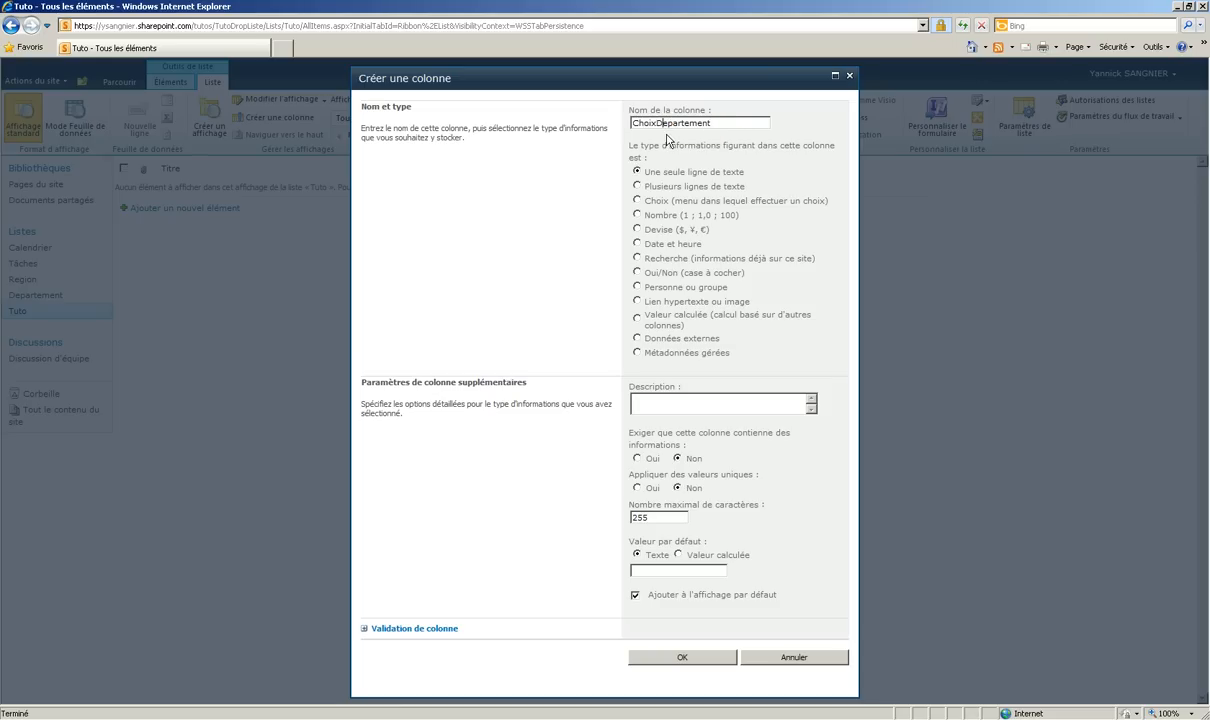
pyautogui.click(637, 259)
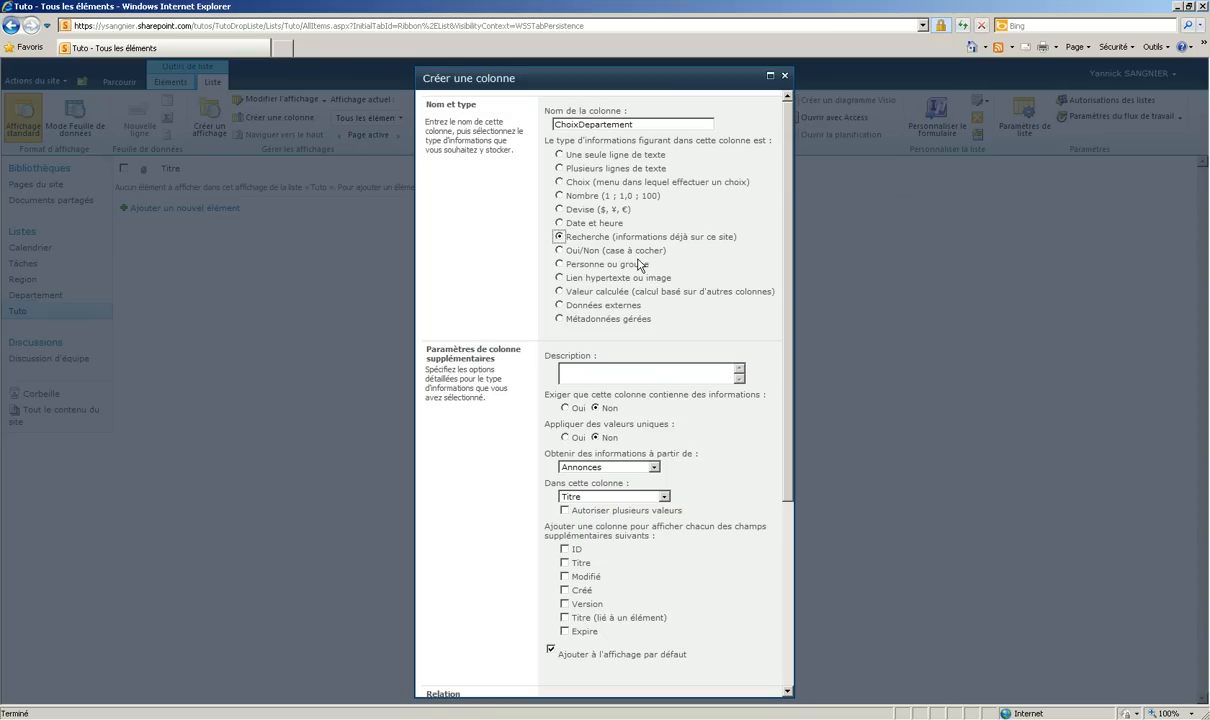
pyautogui.click(610, 467)
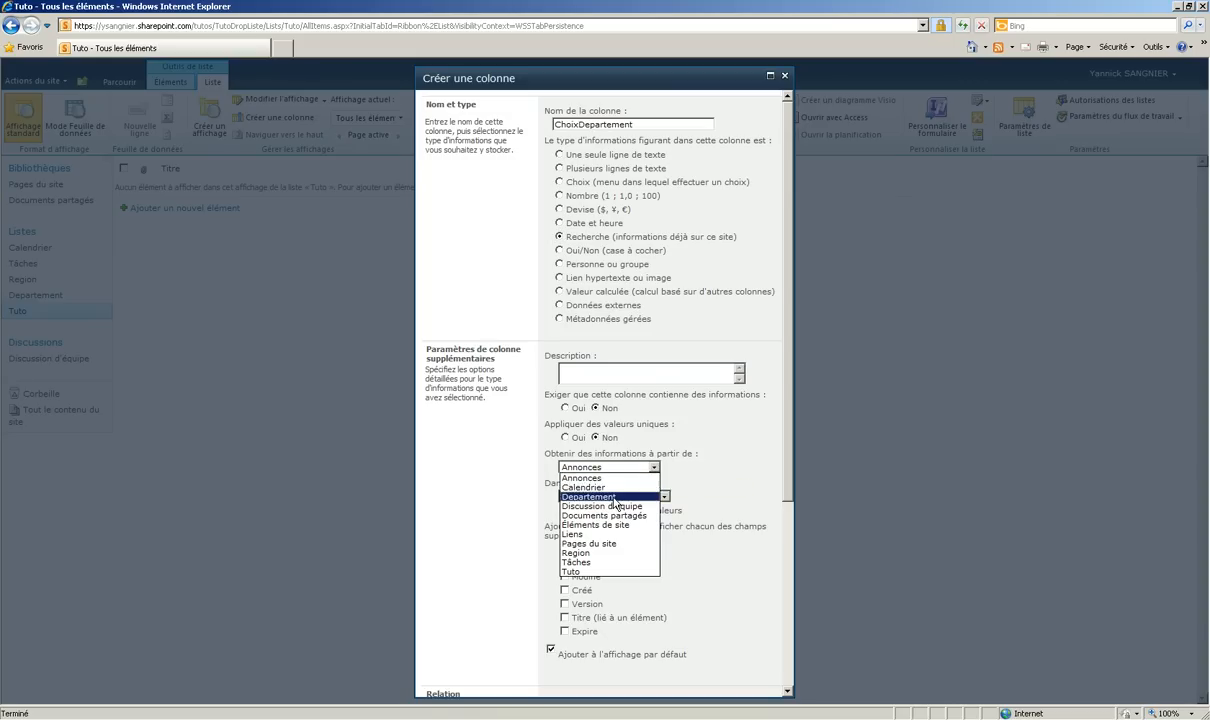
pyautogui.click(600, 496)
pyautogui.scroll(-5, 720, 495)
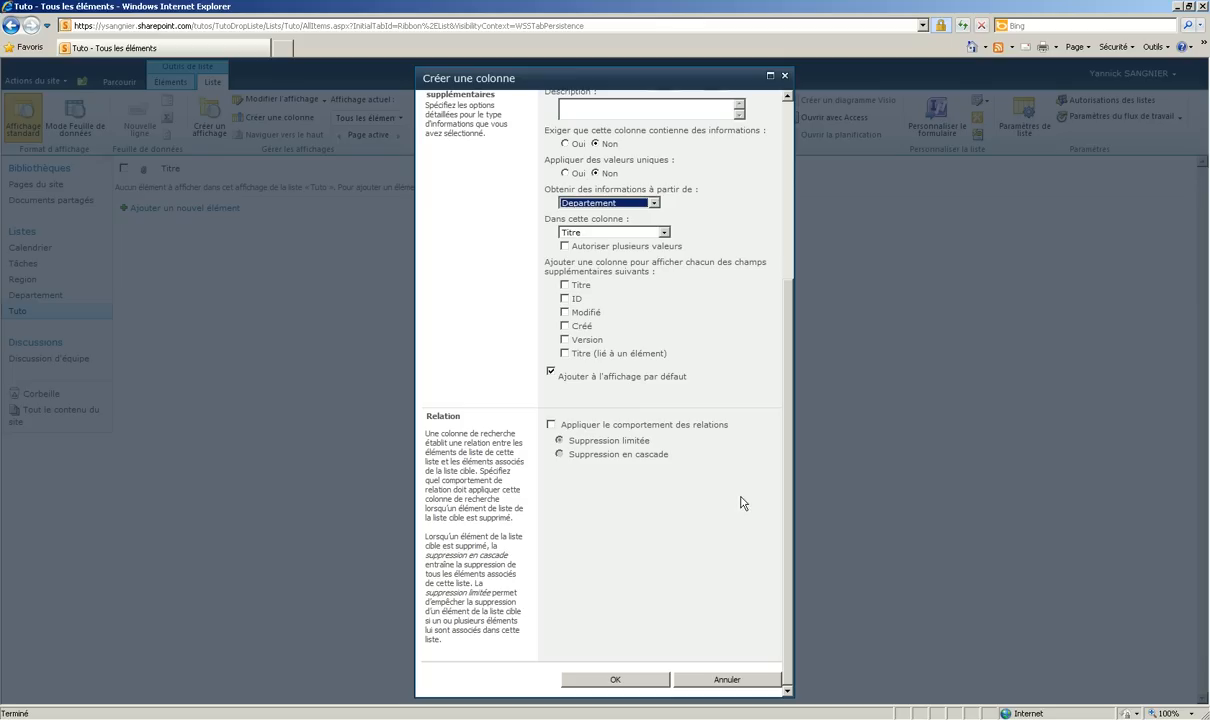
pyautogui.click(637, 680)
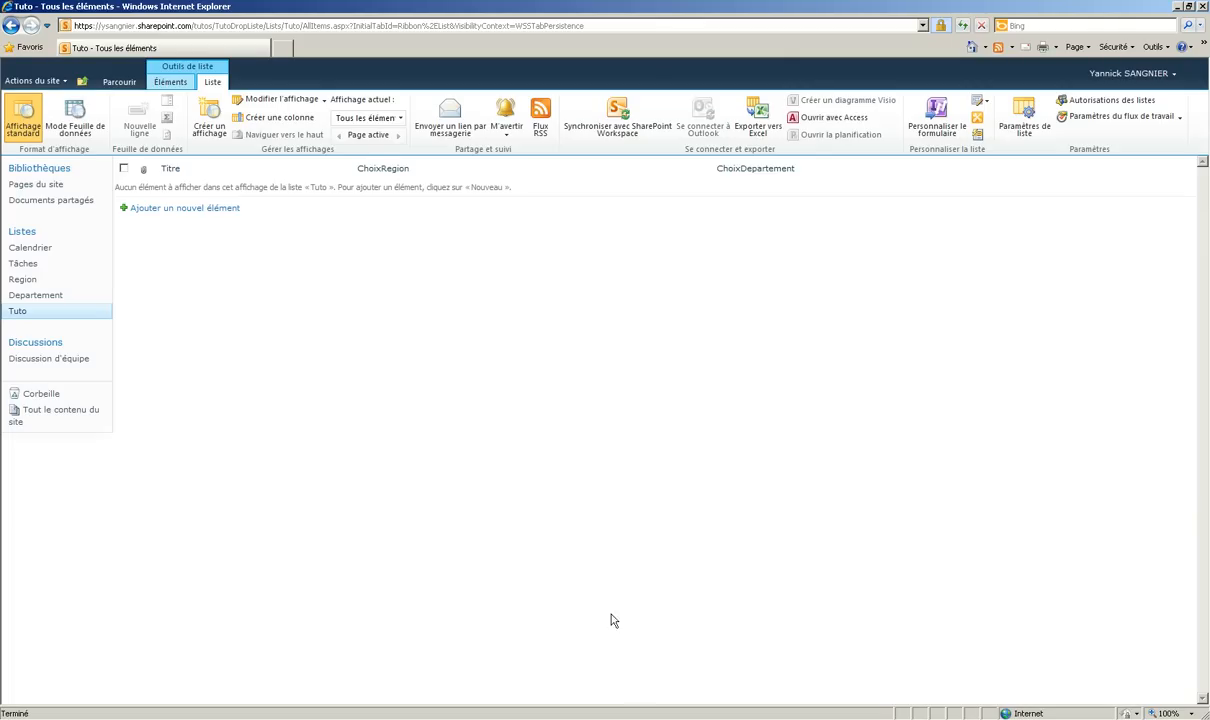
# - In a new Tuto item form, check the ChoixRegion and ChoixDepartement choices, including with Alsace selected, and discard the item
pyautogui.click(186, 212)
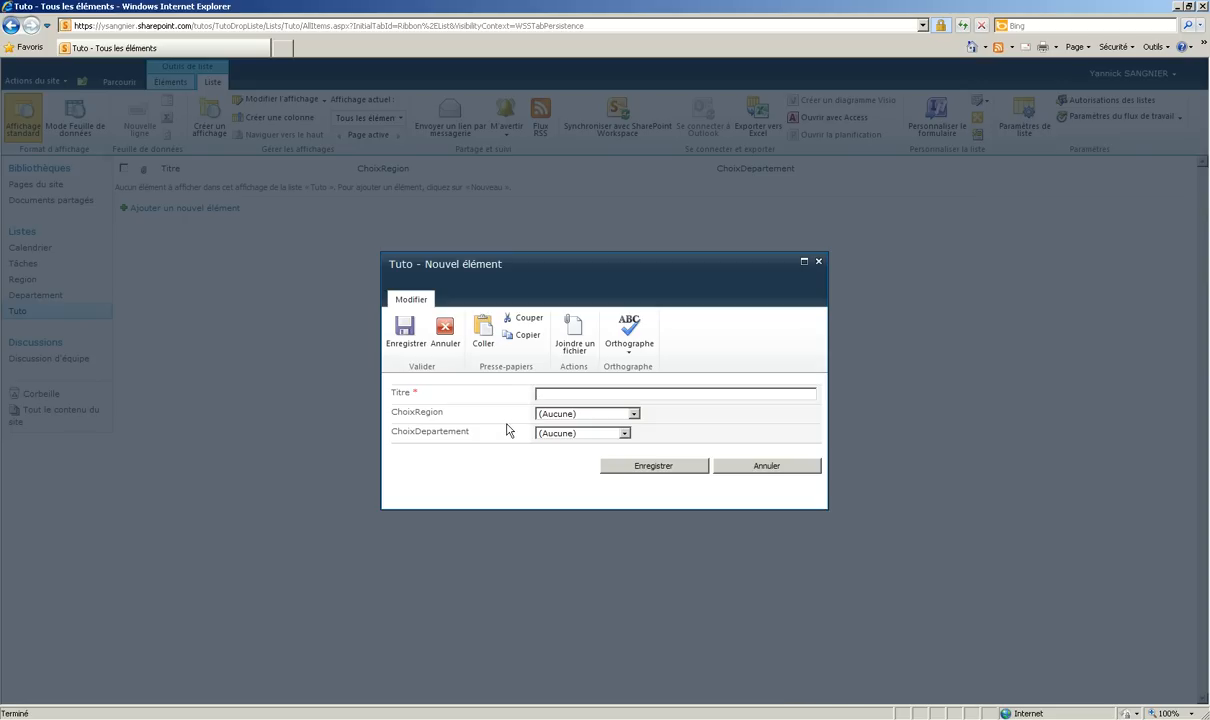
pyautogui.click(571, 416)
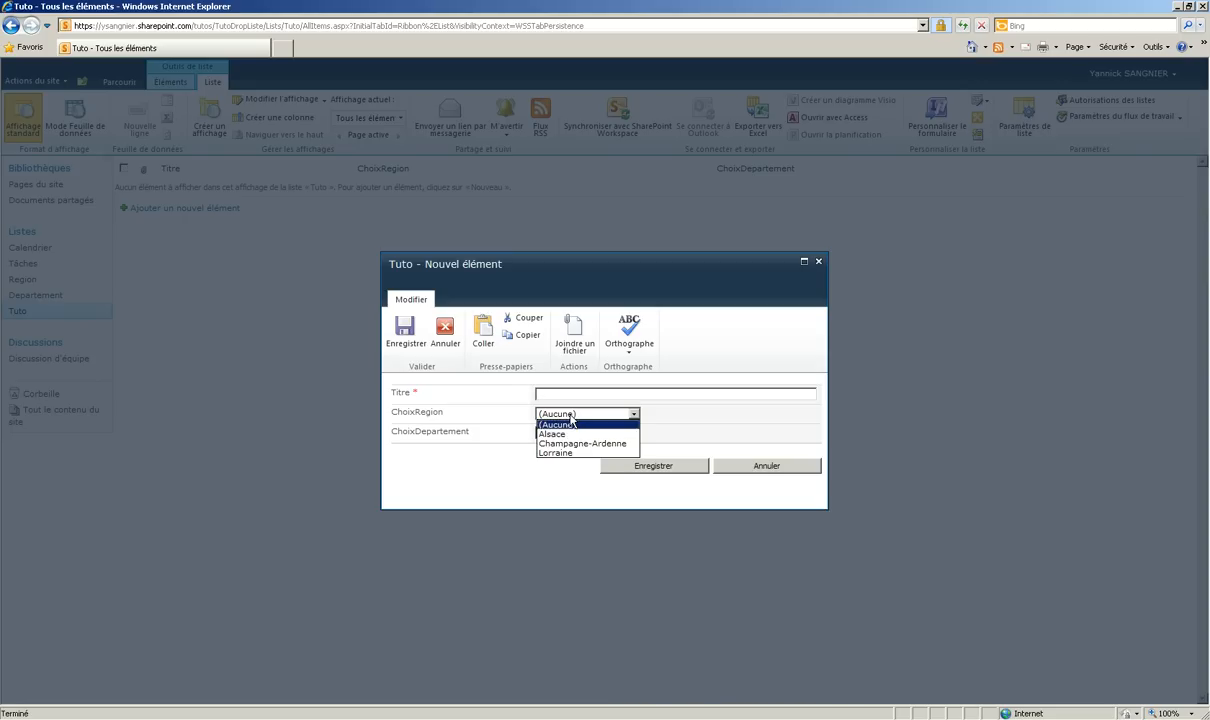
pyautogui.click(506, 443)
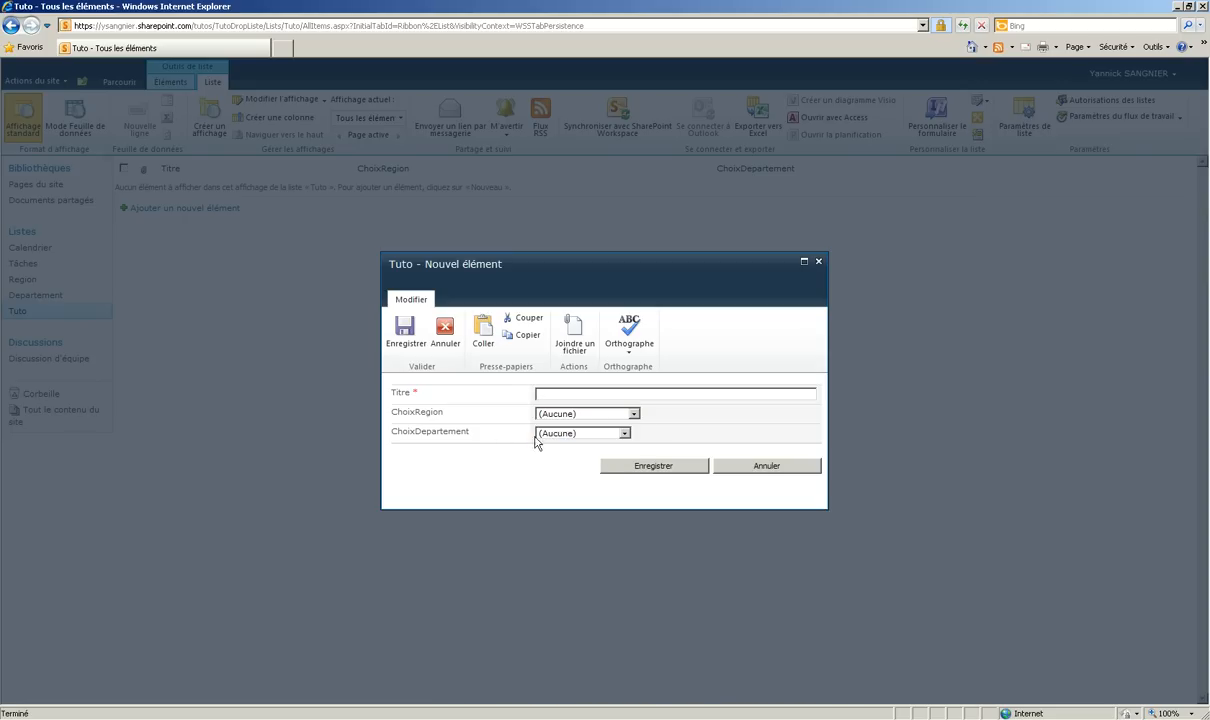
pyautogui.click(557, 437)
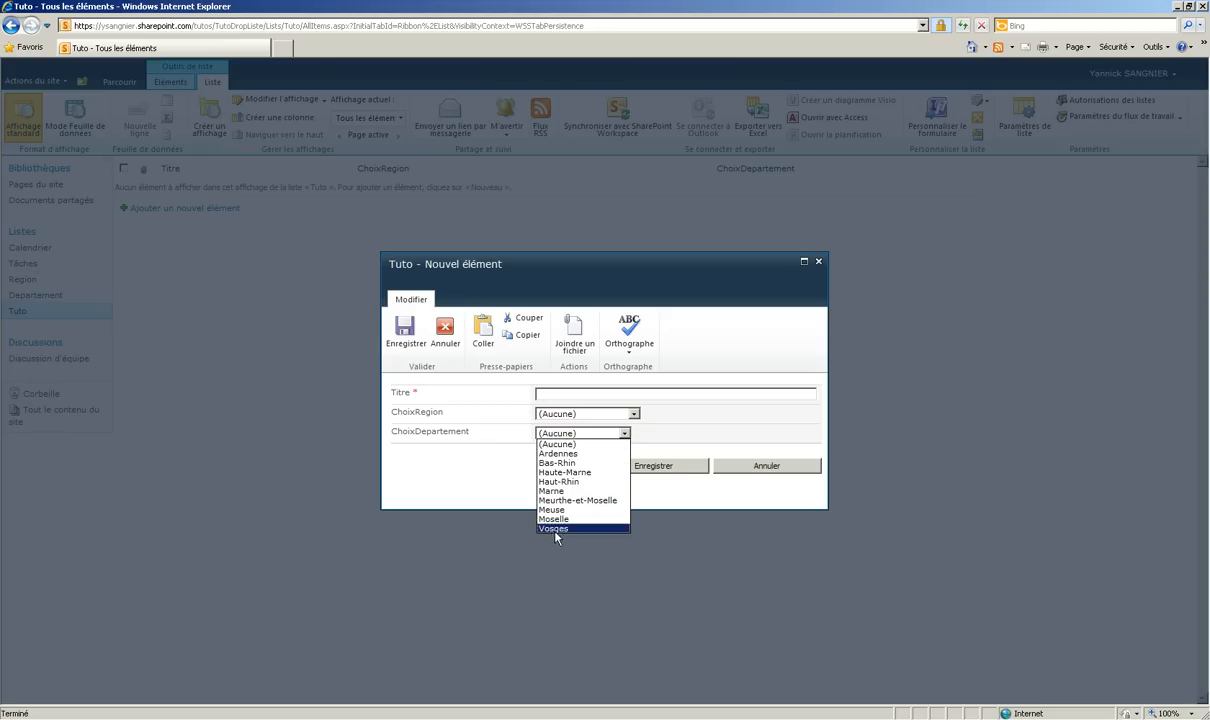
pyautogui.click(557, 414)
pyautogui.click(552, 434)
pyautogui.click(555, 433)
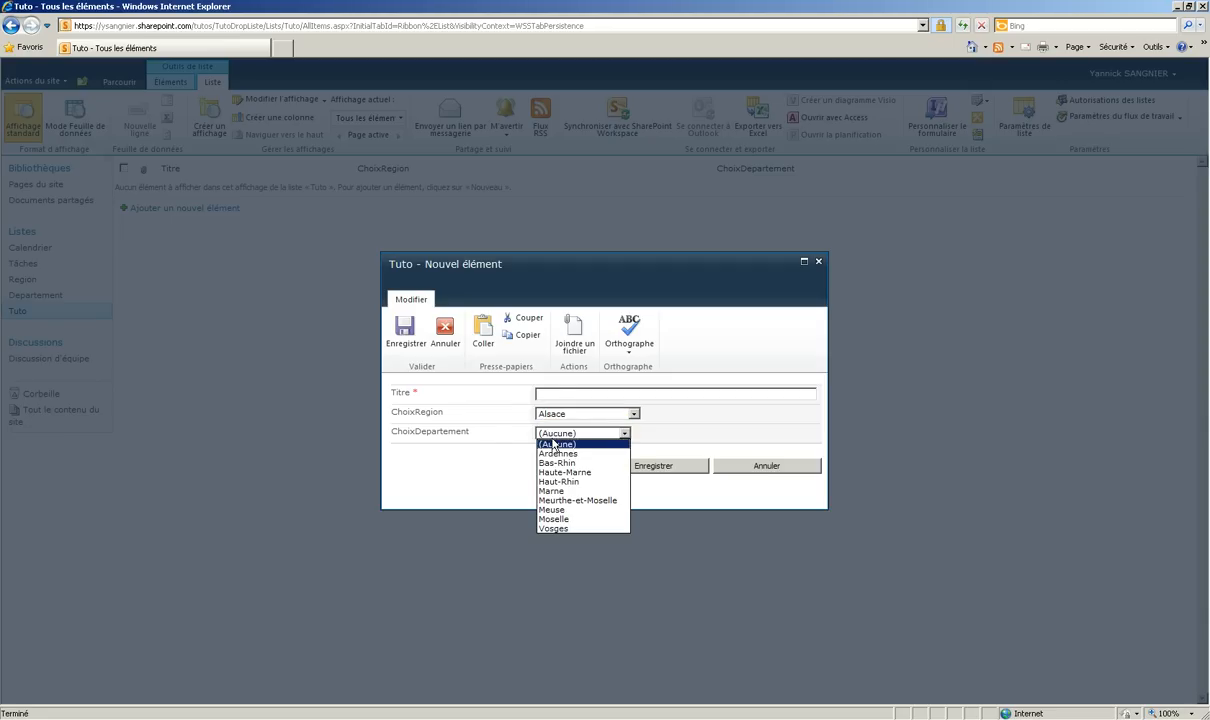
pyautogui.click(485, 404)
pyautogui.click(727, 466)
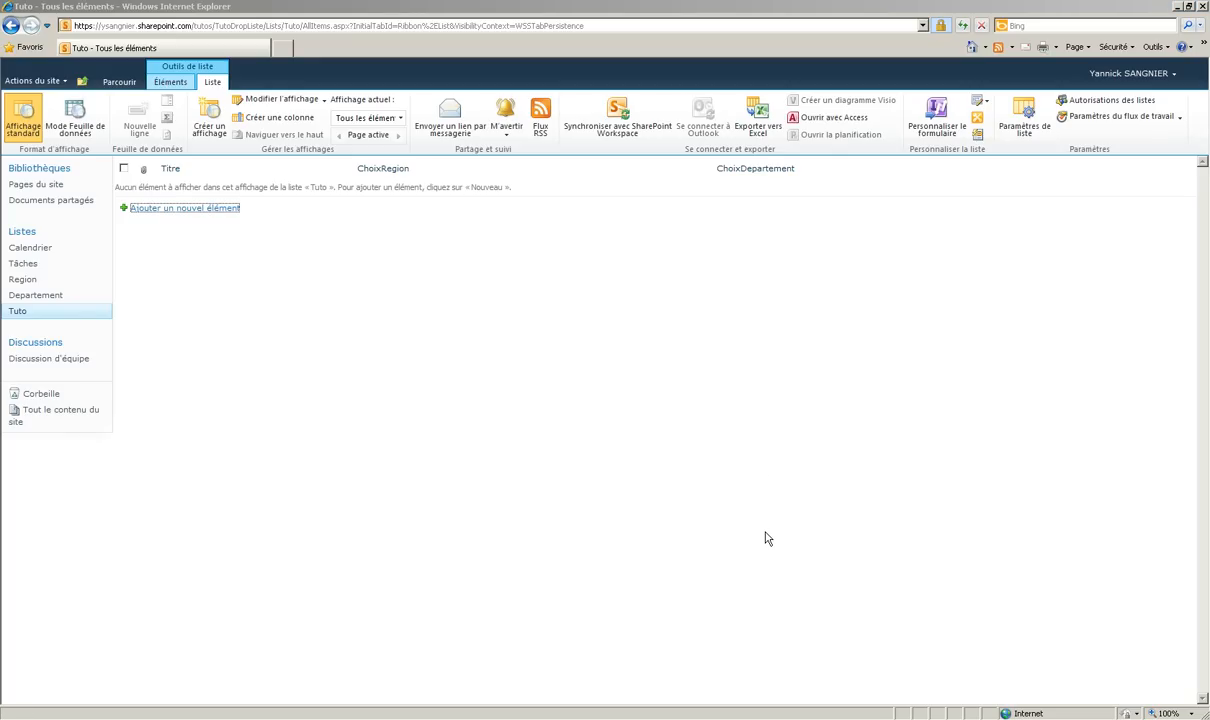
# - Open the Tuto list form for customization in Microsoft InfoPath and bring up the properties of the ChoixDepartement drop-down list
pyautogui.click(936, 114)
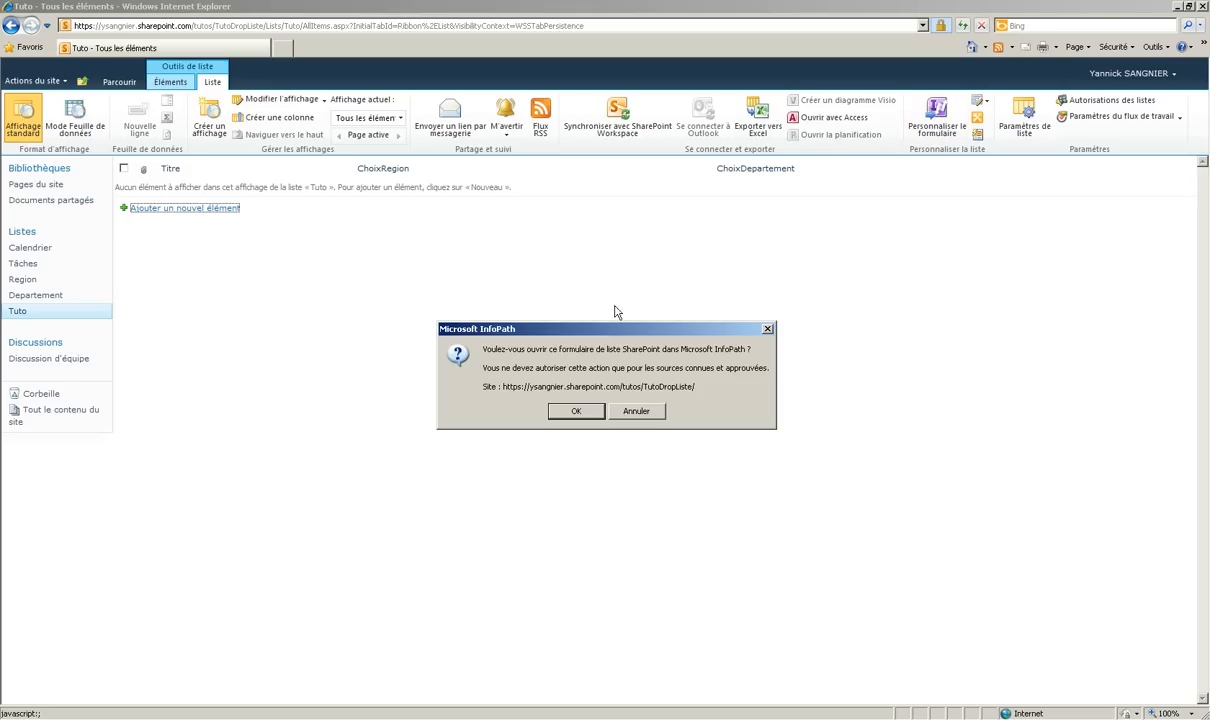
pyautogui.click(575, 412)
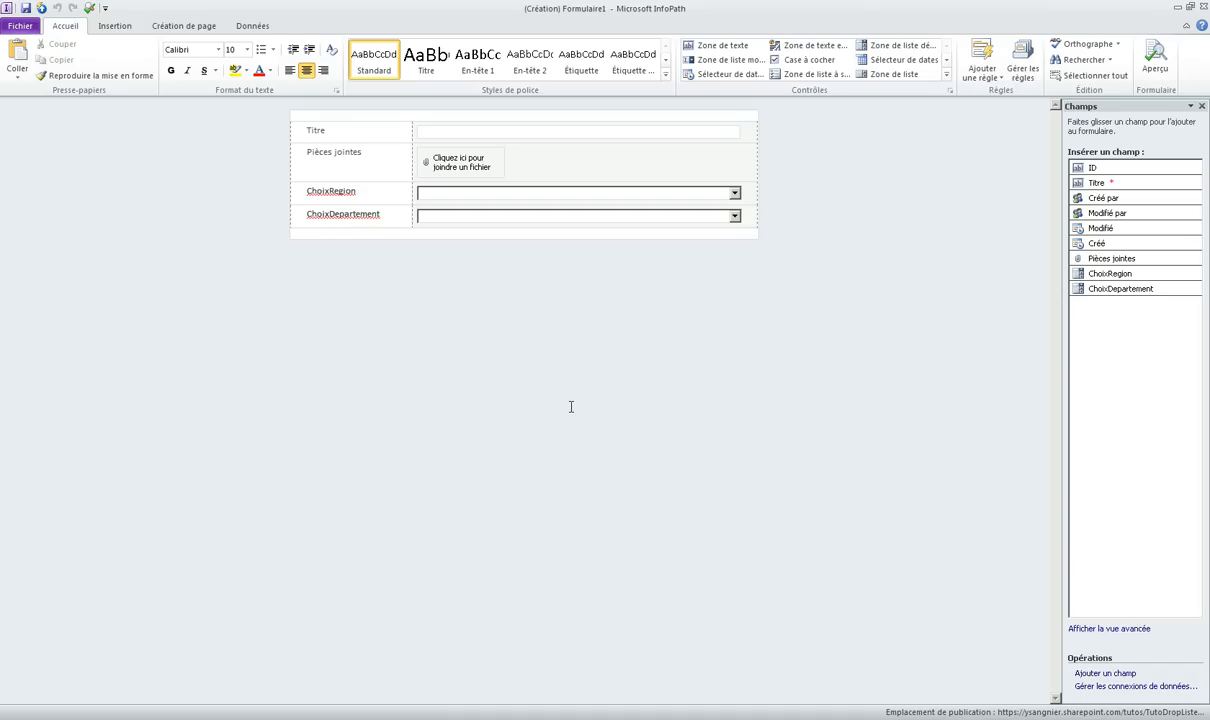
pyautogui.click(520, 221)
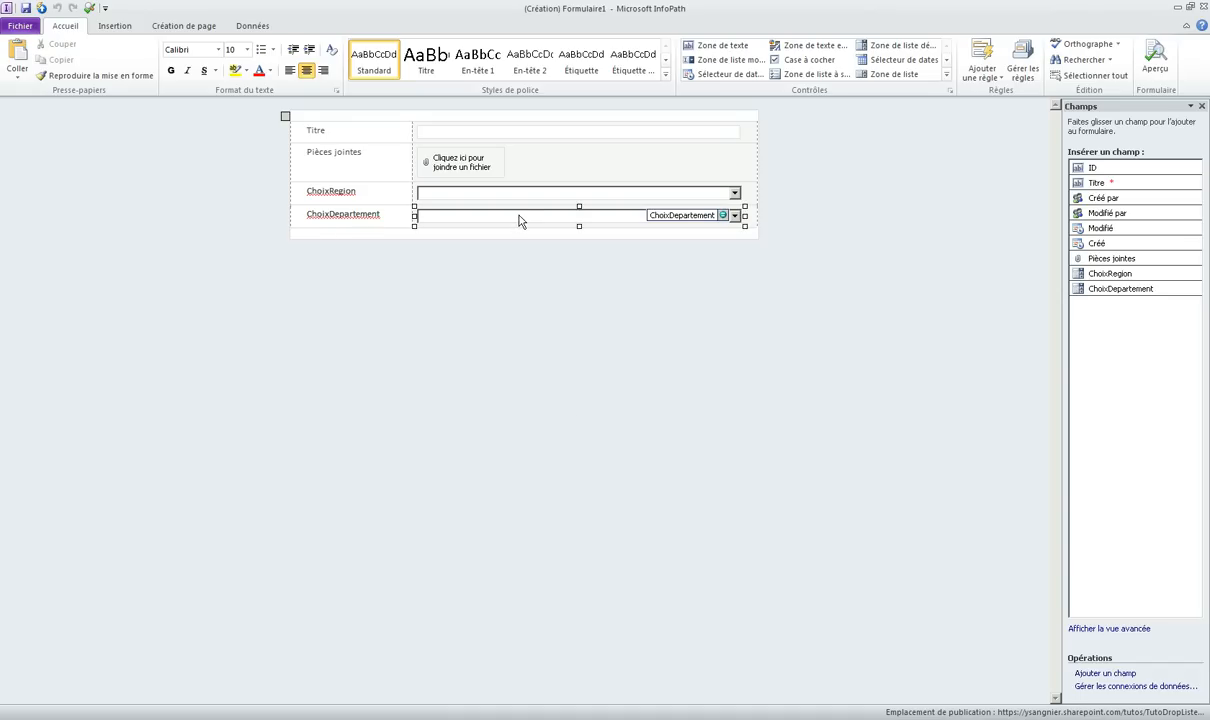
pyautogui.rightClick(519, 220)
pyautogui.click(616, 394)
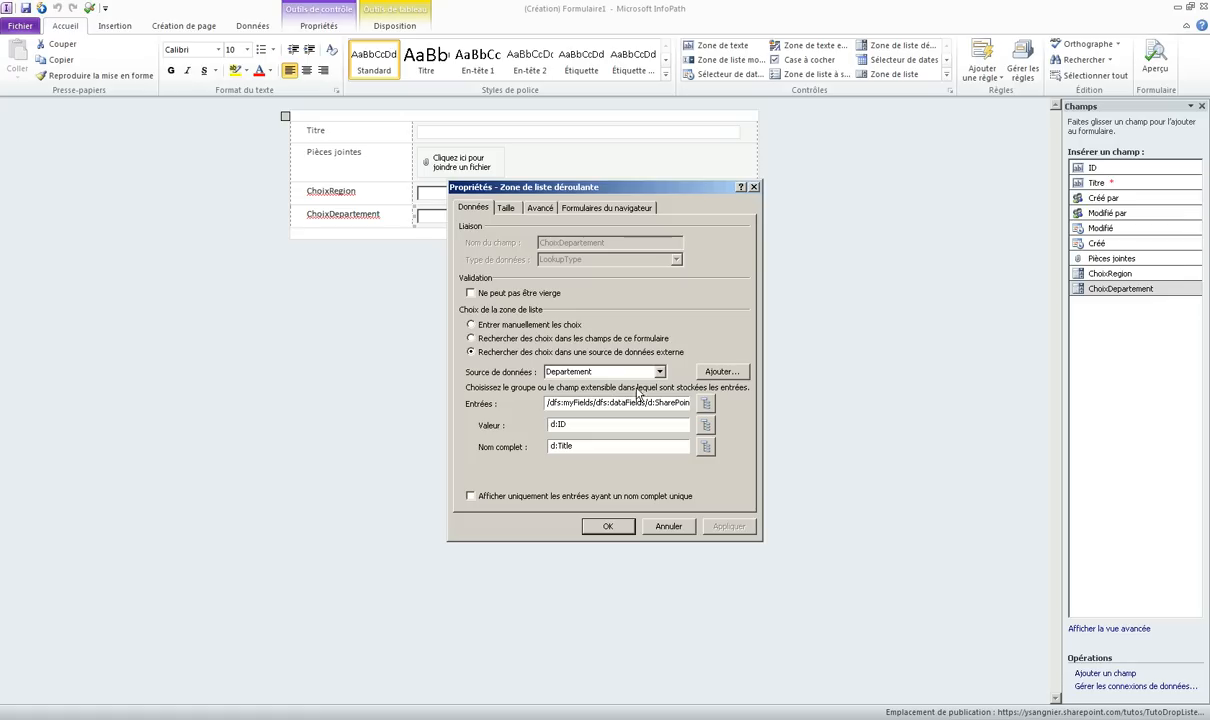
pyautogui.click(706, 402)
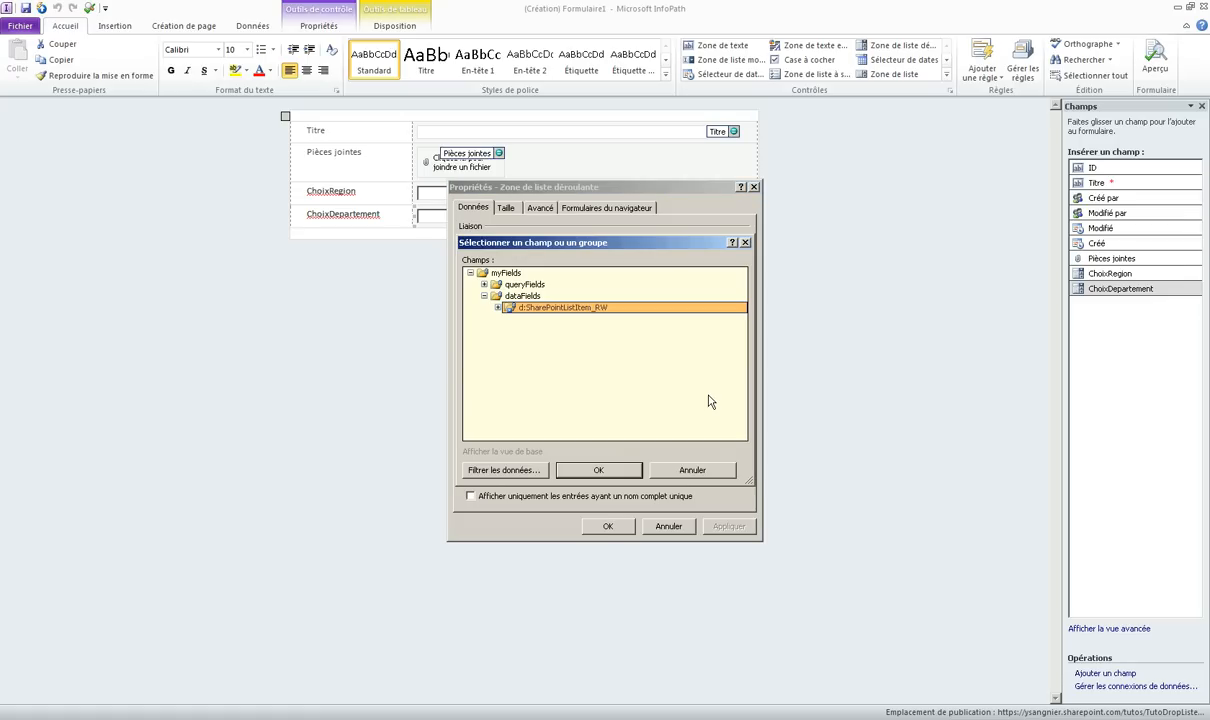
pyautogui.click(532, 473)
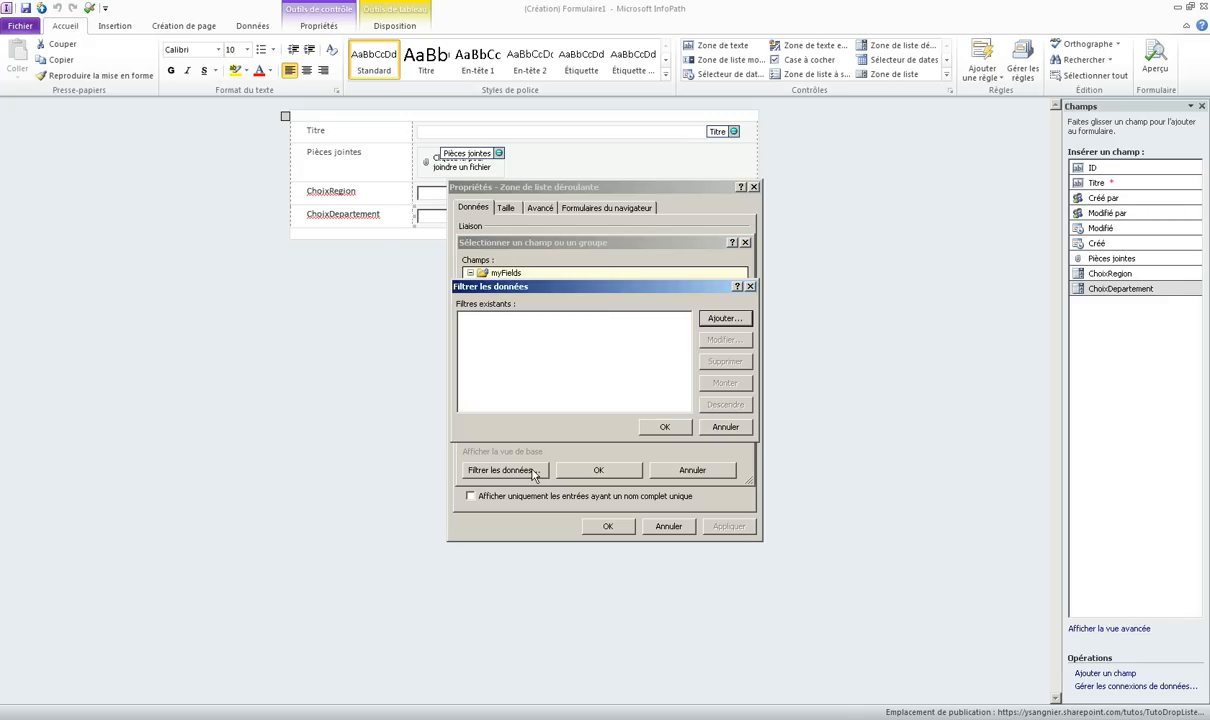
pyautogui.click(714, 320)
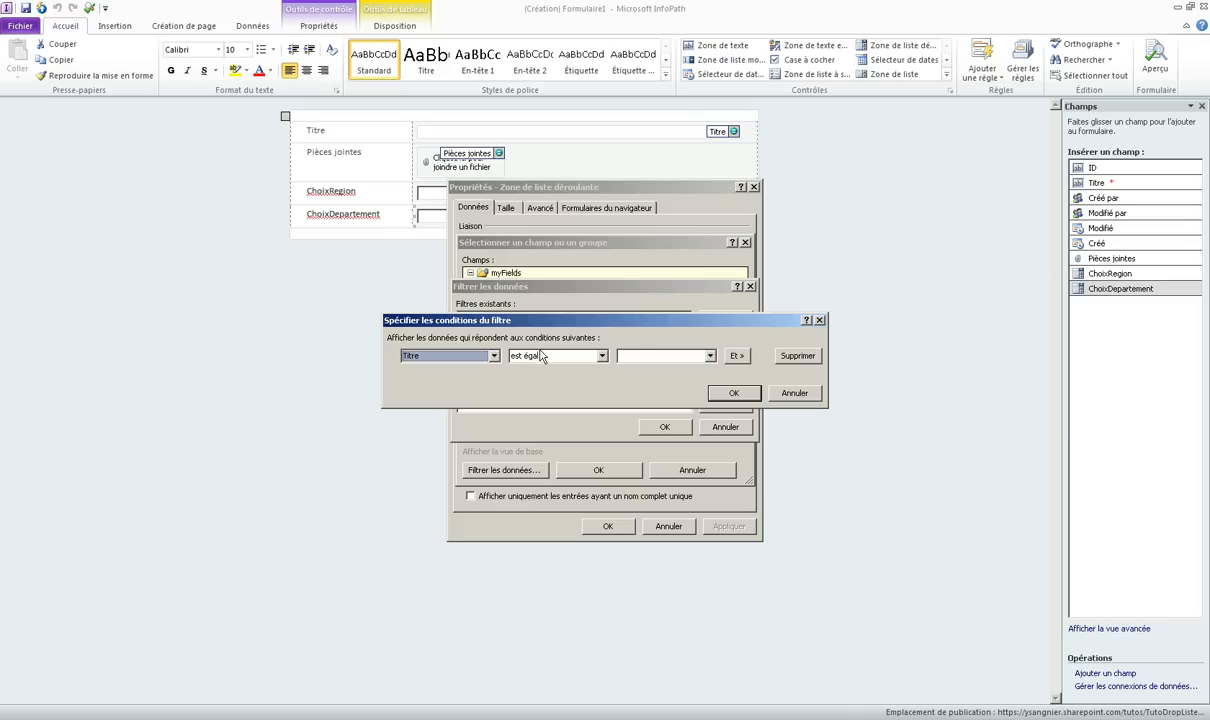
pyautogui.click(481, 357)
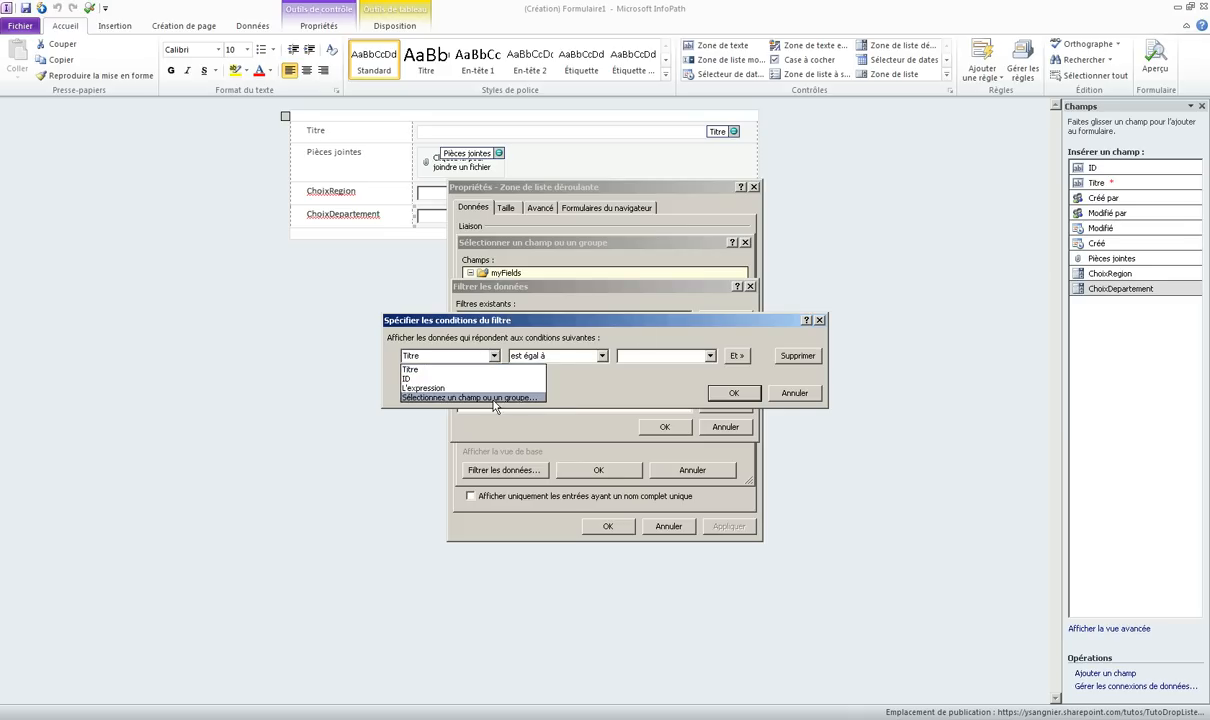
pyautogui.click(494, 398)
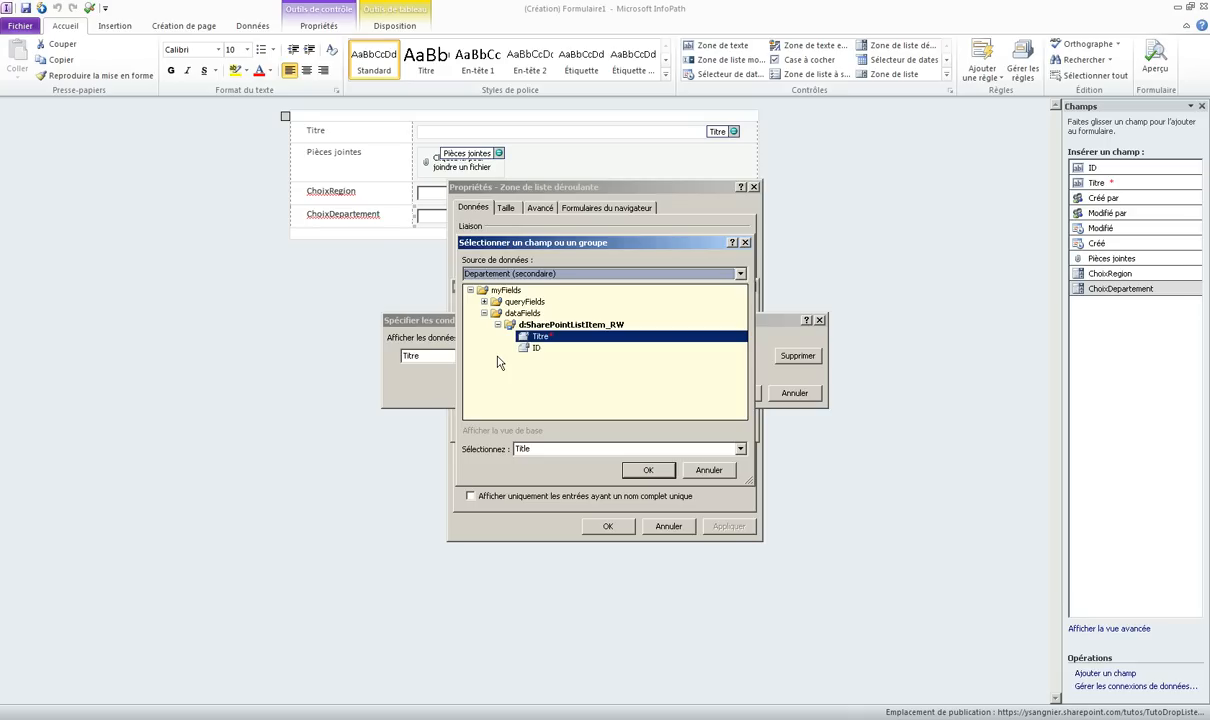
pyautogui.click(648, 470)
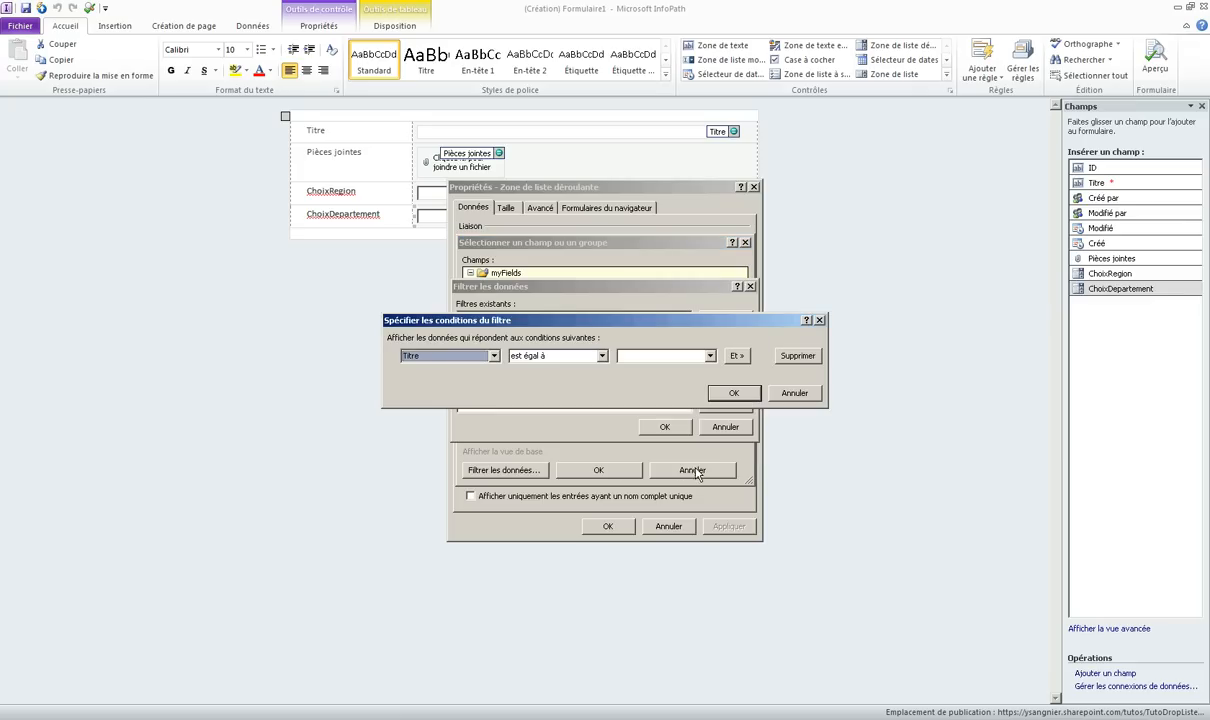
pyautogui.click(792, 393)
pyautogui.click(720, 427)
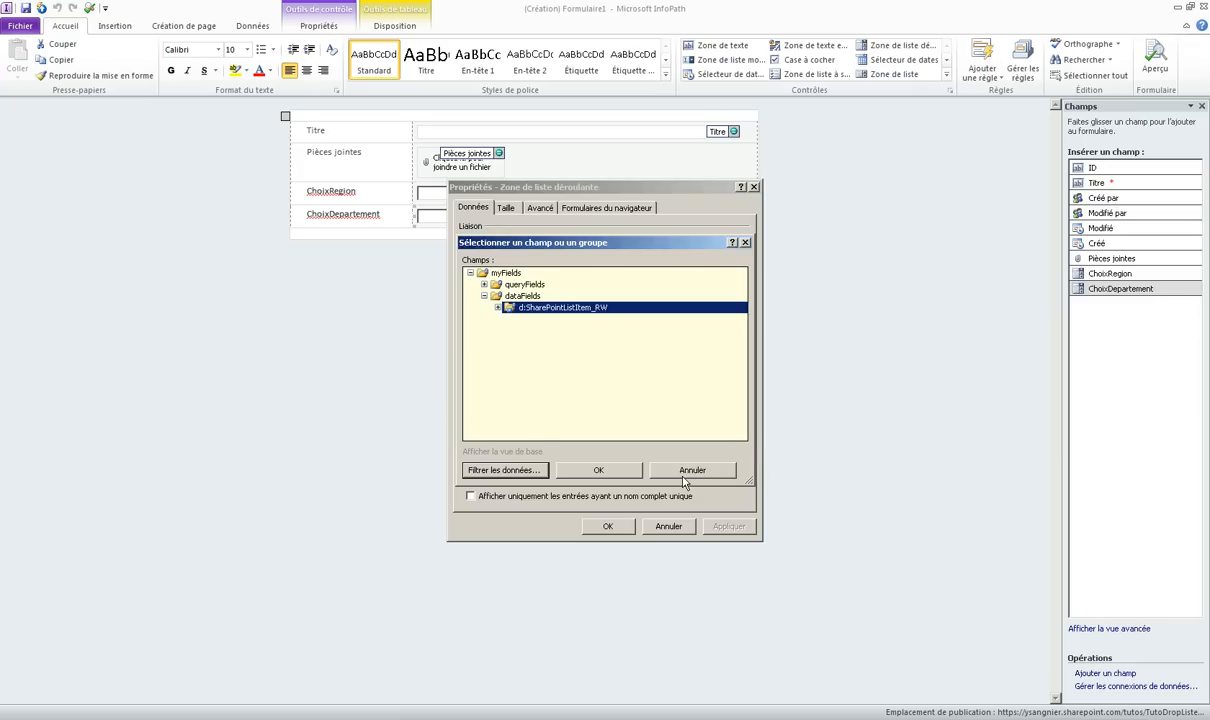
pyautogui.click(636, 469)
# - Add a data connection for the ChoixDepartement drop-down that receives data from the SharePoint list Departement
pyautogui.click(711, 373)
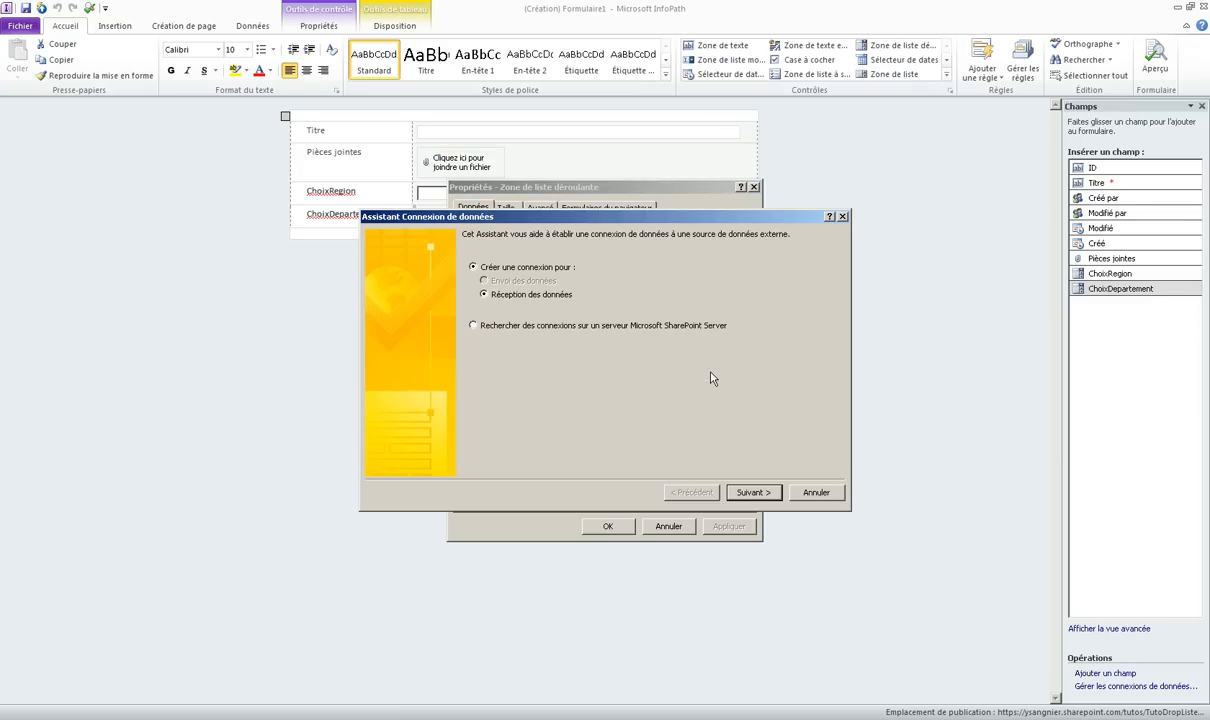
pyautogui.click(752, 492)
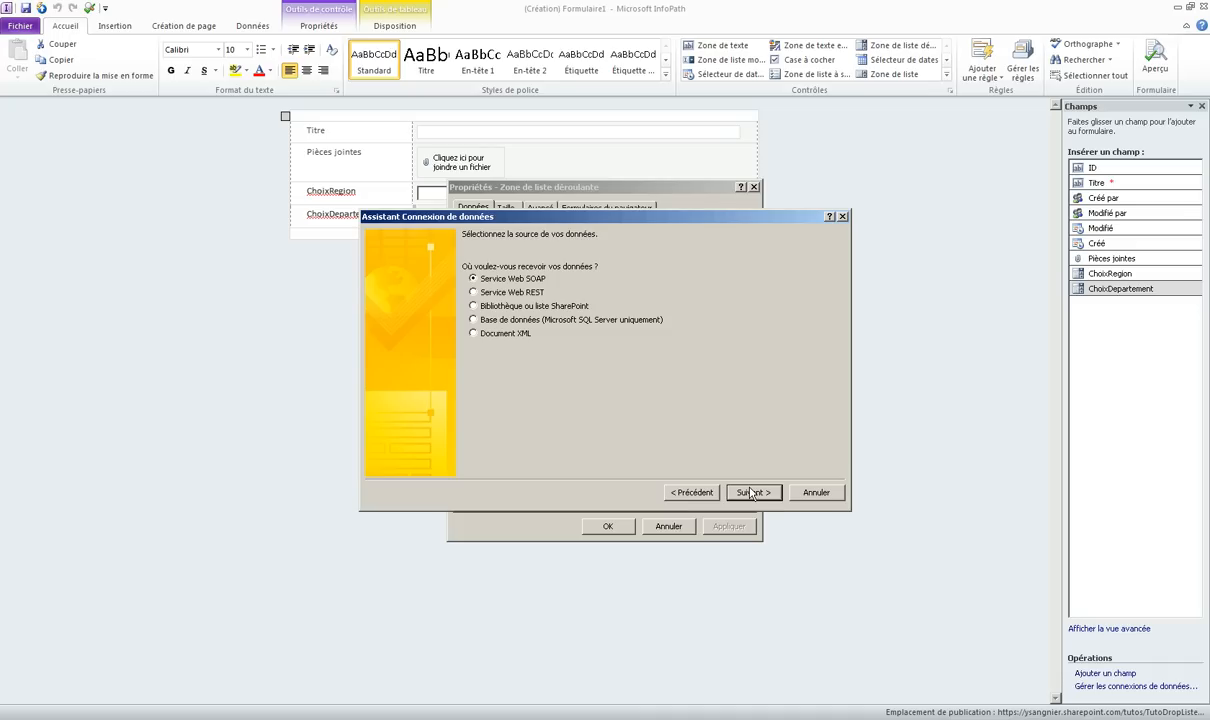
pyautogui.click(473, 305)
pyautogui.click(752, 492)
pyautogui.click(765, 495)
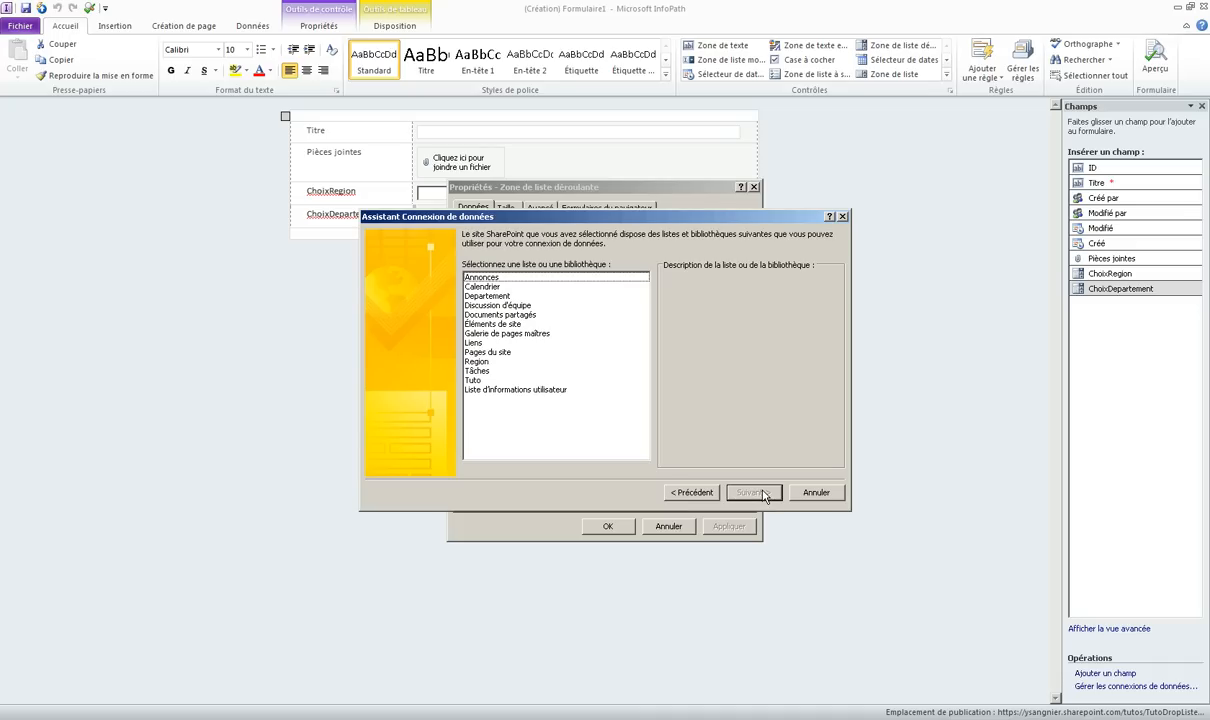
pyautogui.click(480, 295)
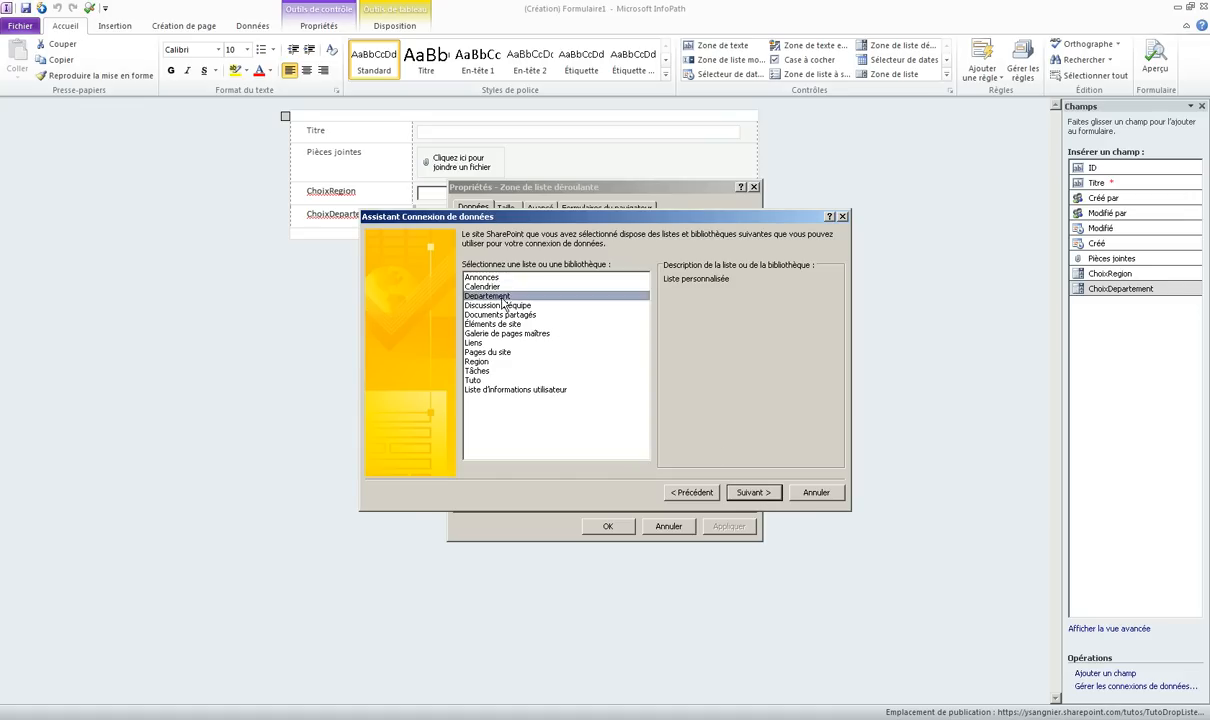
pyautogui.click(756, 494)
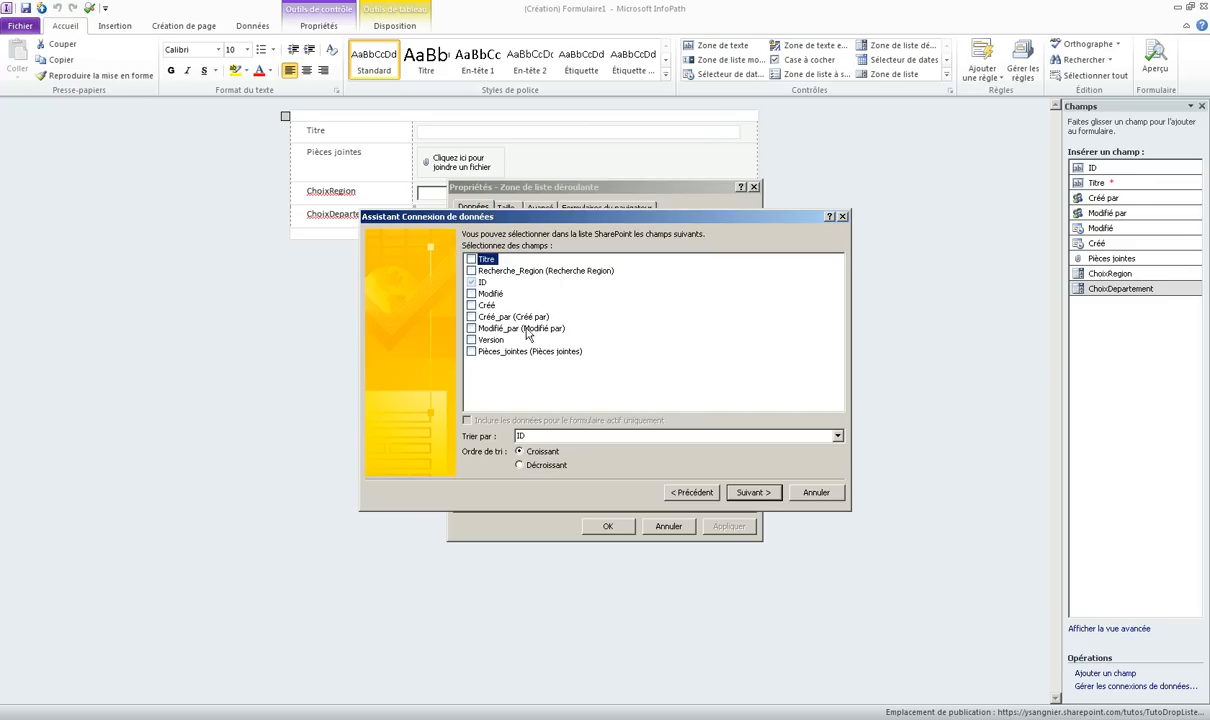
# - Include the Titre and Recherche_Region fields in the Departement connection and finish creating it
pyautogui.click(471, 259)
pyautogui.click(471, 270)
pyautogui.click(752, 492)
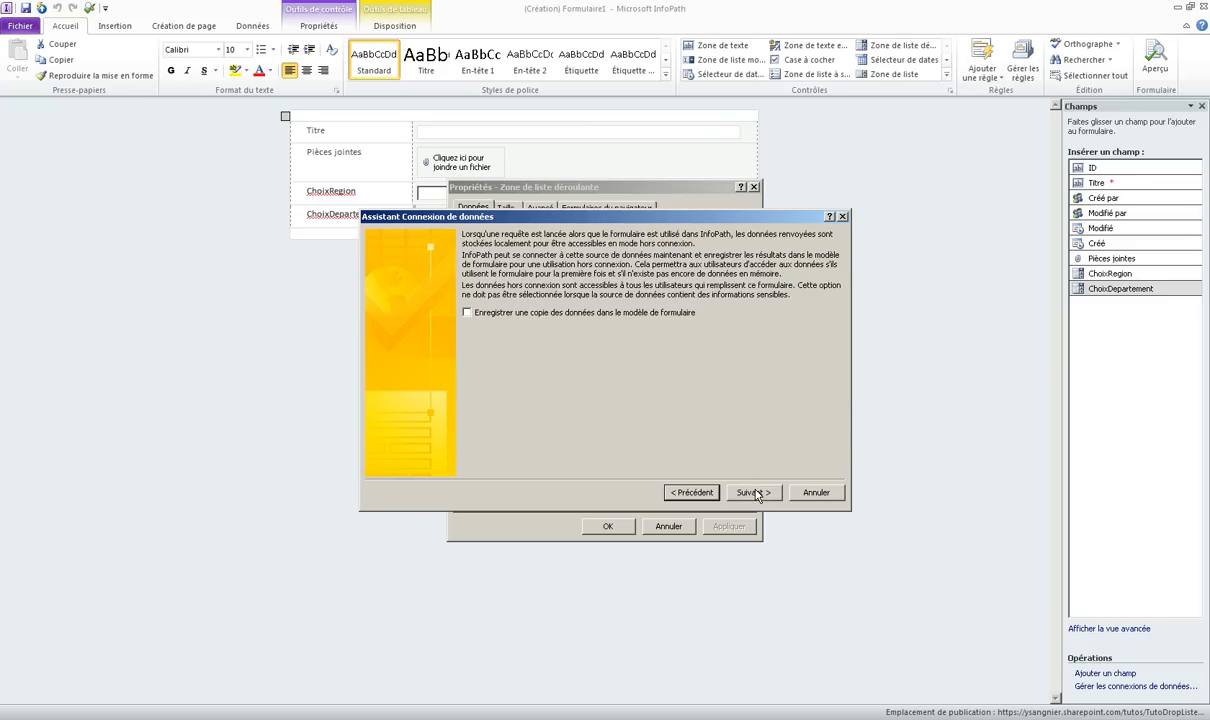
pyautogui.click(754, 492)
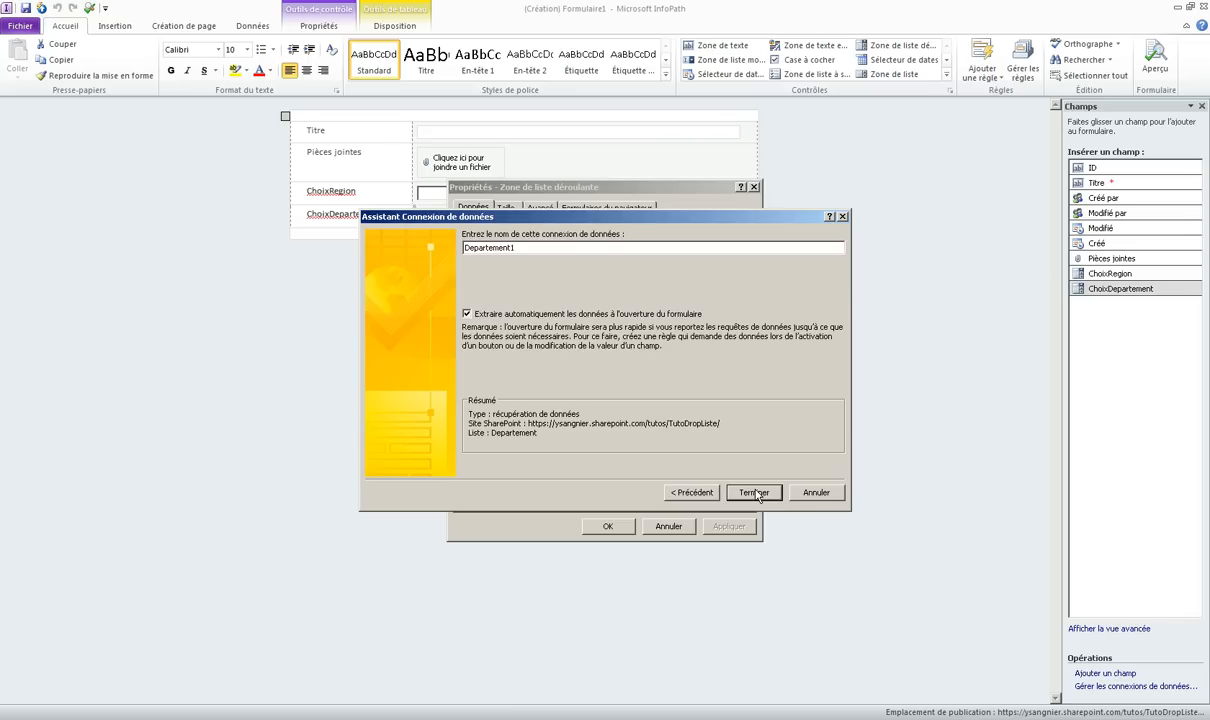
pyautogui.click(754, 492)
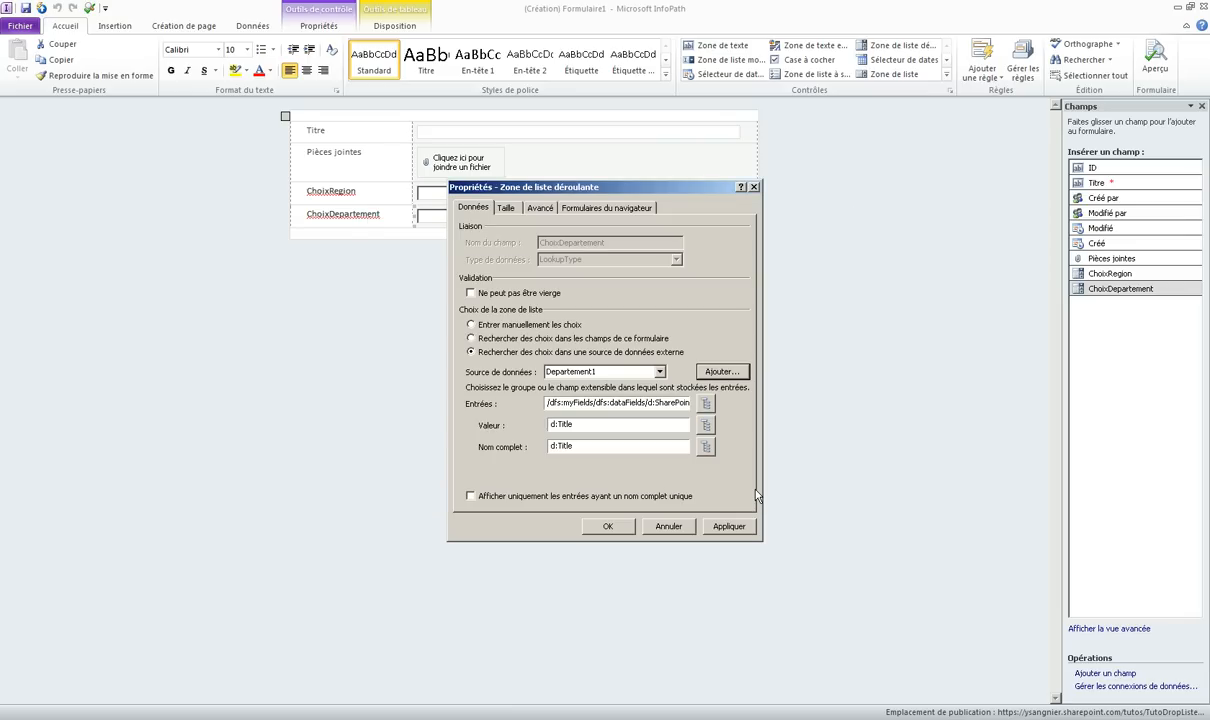
# - Add a filter to the ChoixDepartement drop-down's entries, with Recherche Region as the field to compare
pyautogui.click(708, 403)
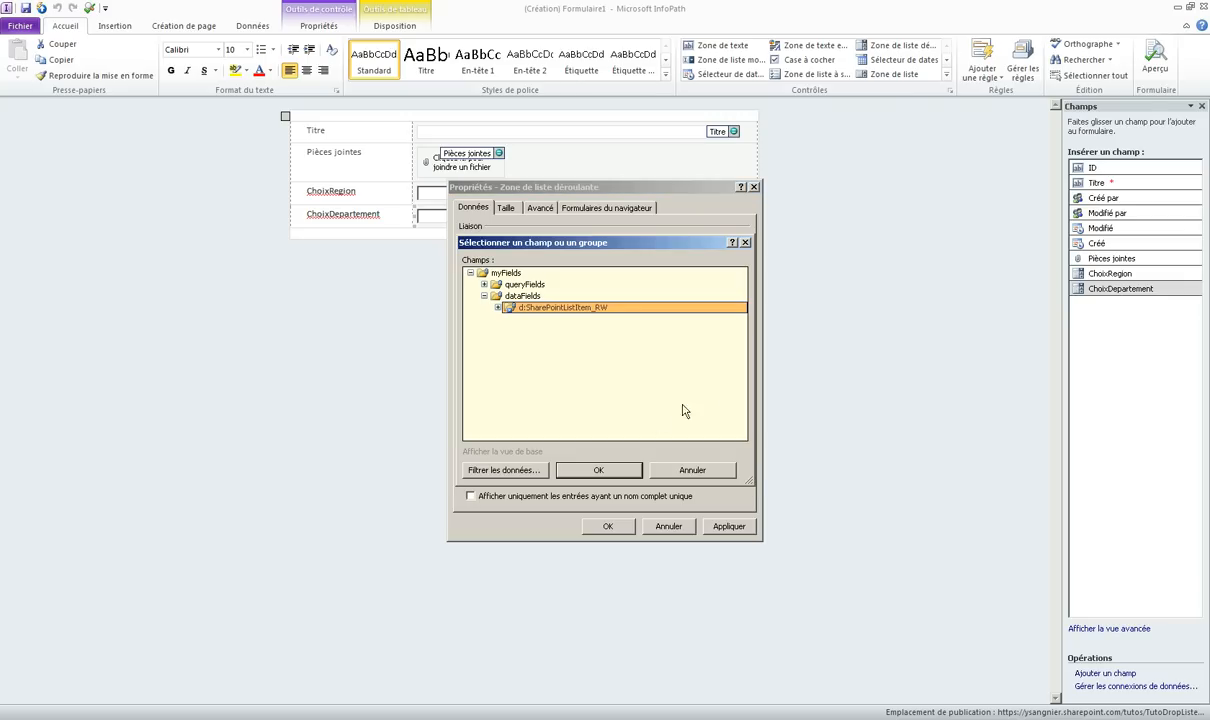
pyautogui.click(537, 470)
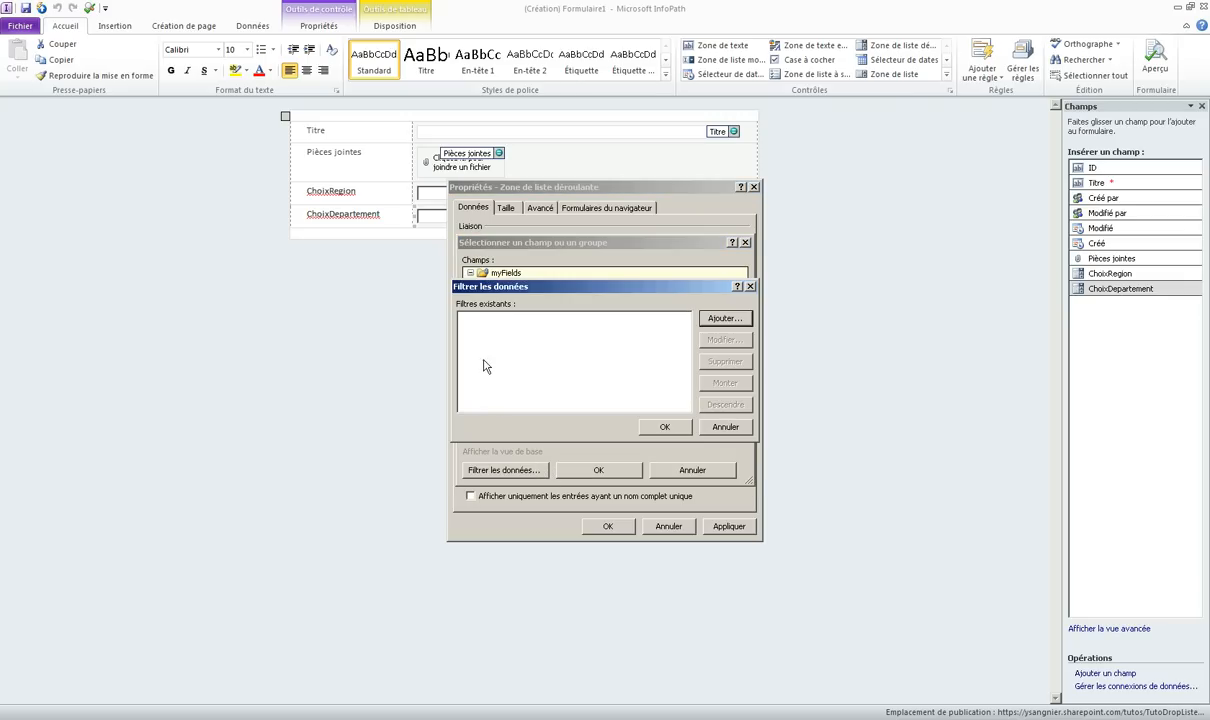
pyautogui.click(724, 319)
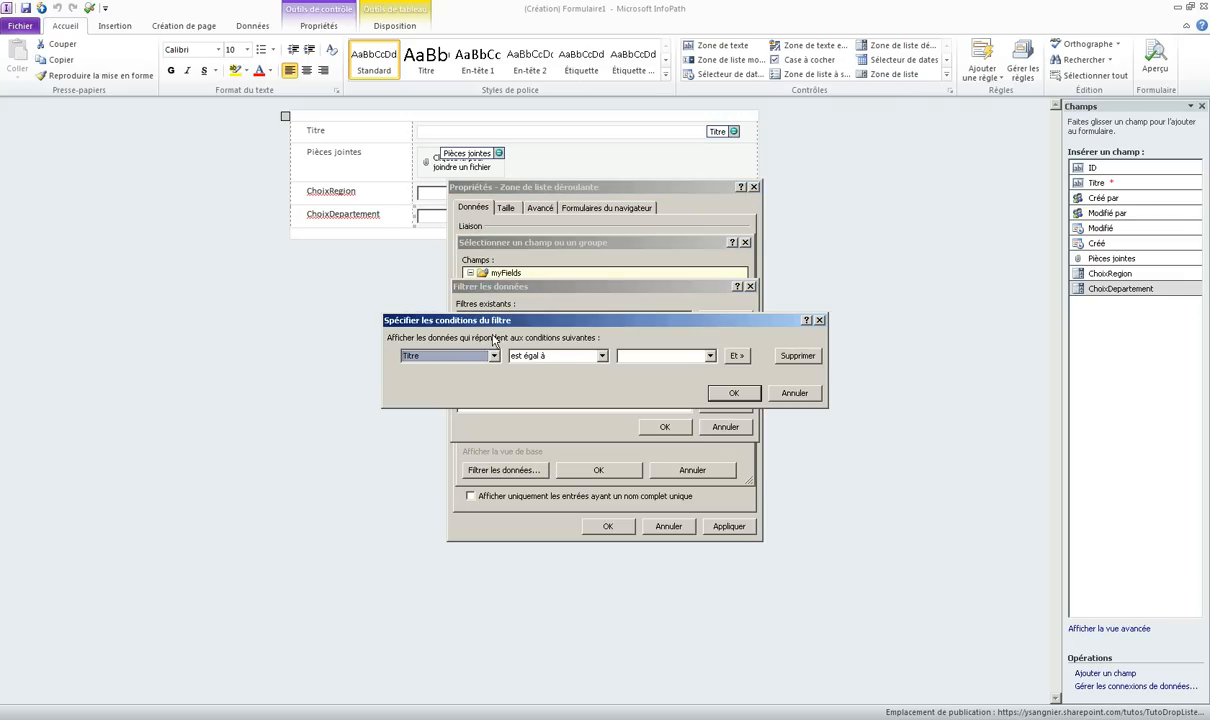
pyautogui.click(446, 355)
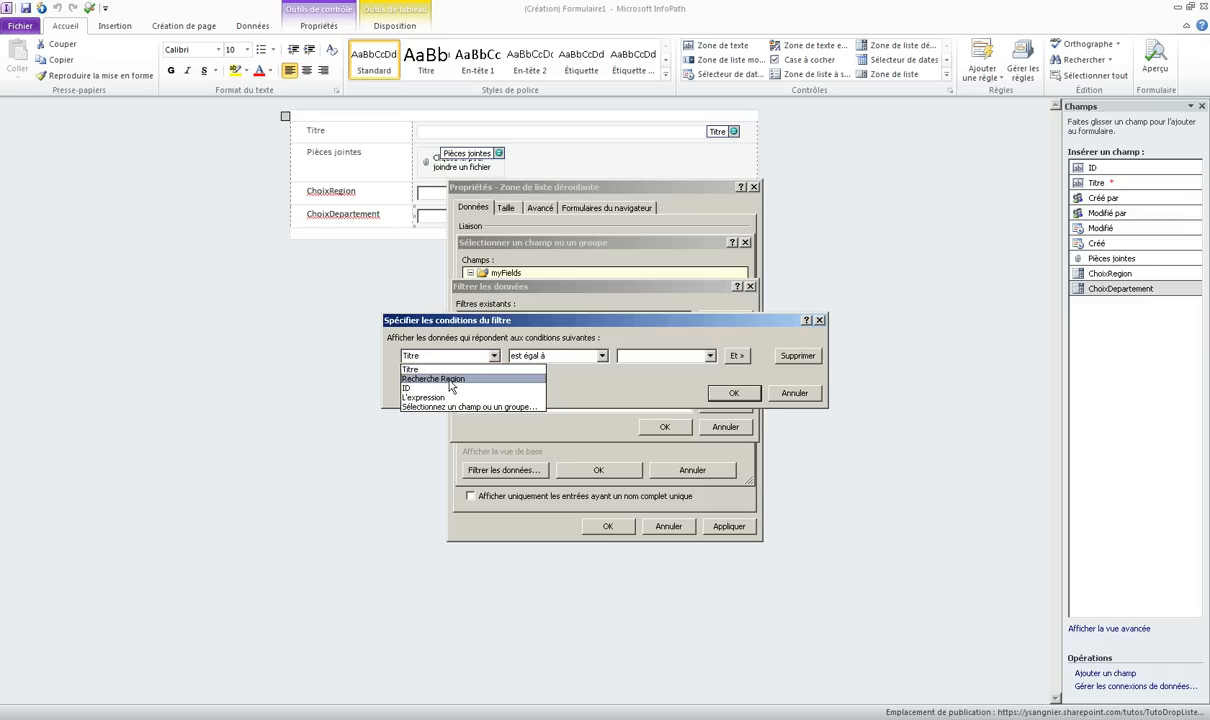
pyautogui.click(450, 380)
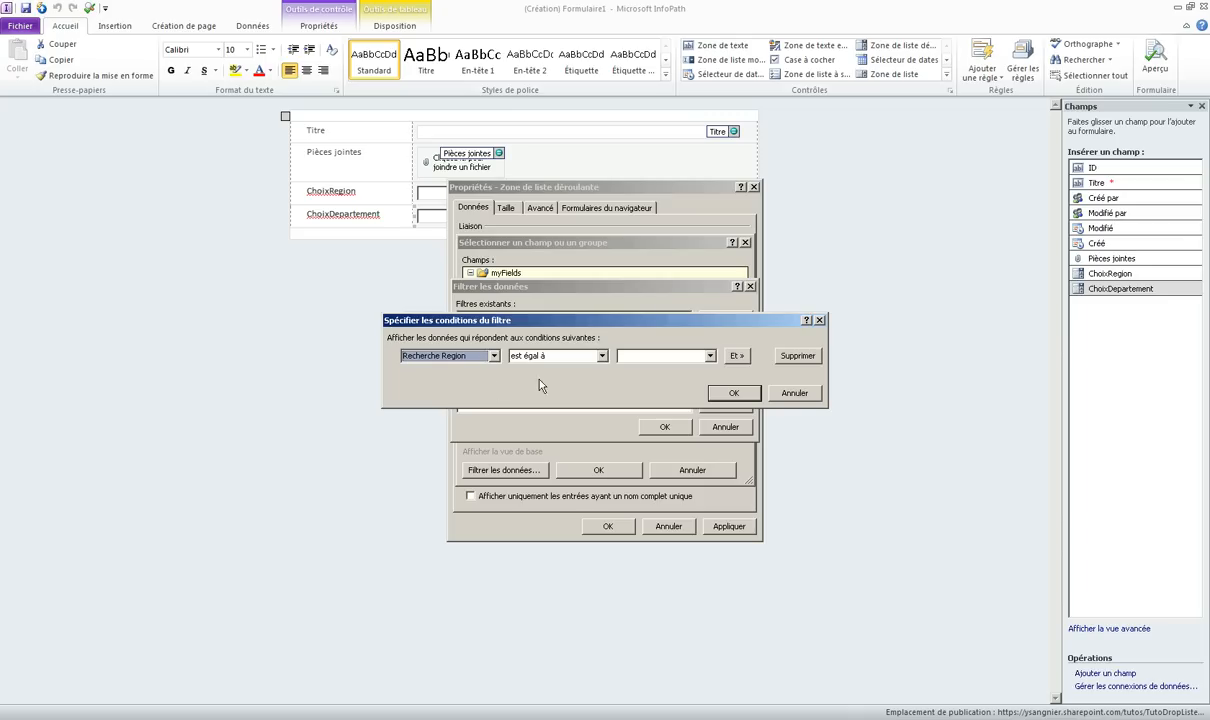
# - Make the filter require equality with the ChoixRegion field of the main data source (Principale), and confirm the filter
pyautogui.click(654, 358)
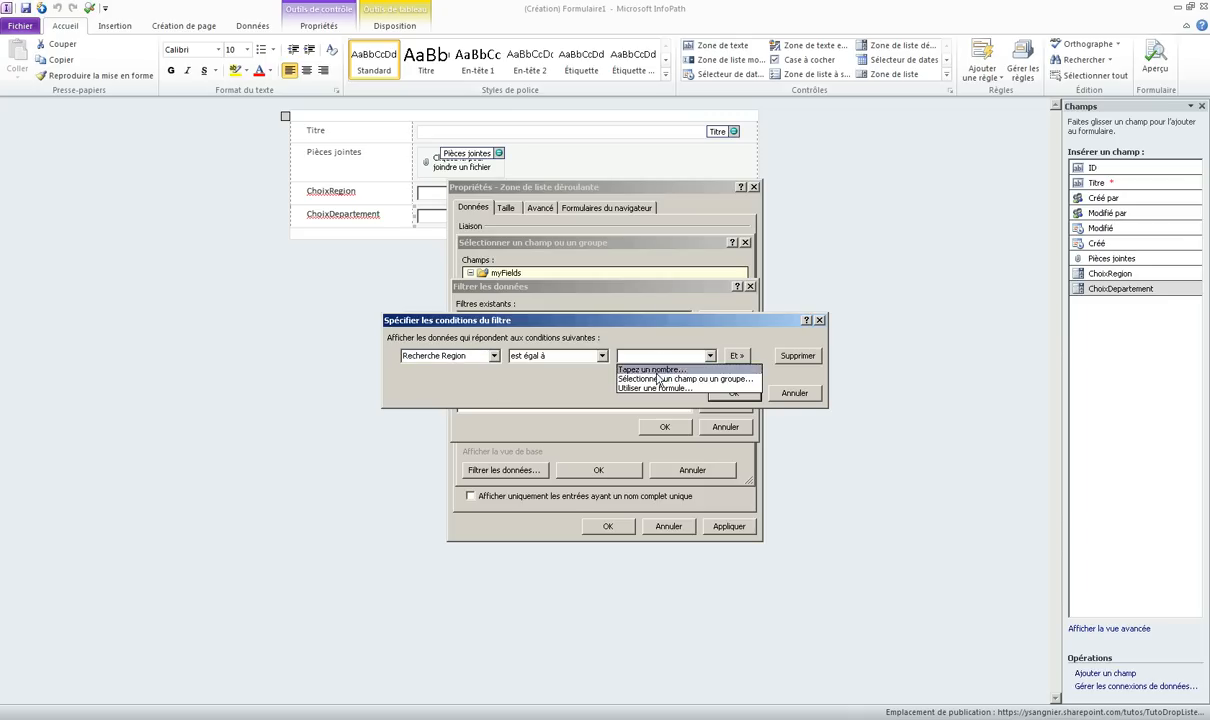
pyautogui.click(660, 379)
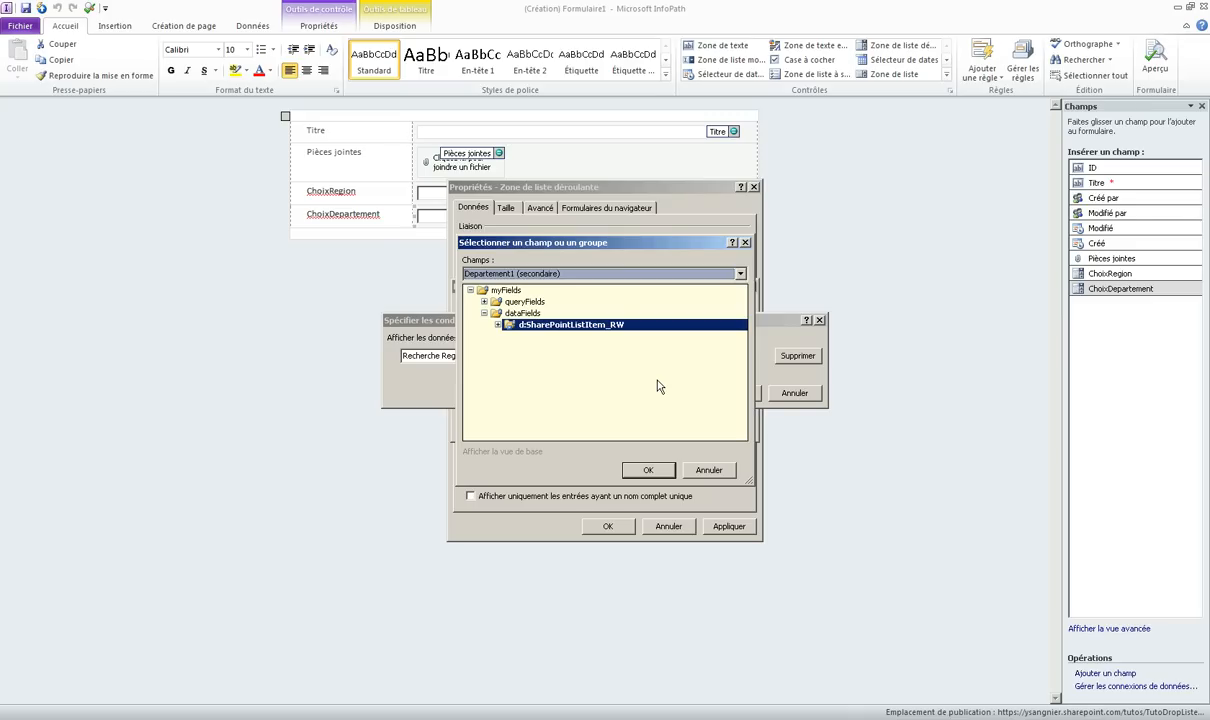
pyautogui.click(480, 270)
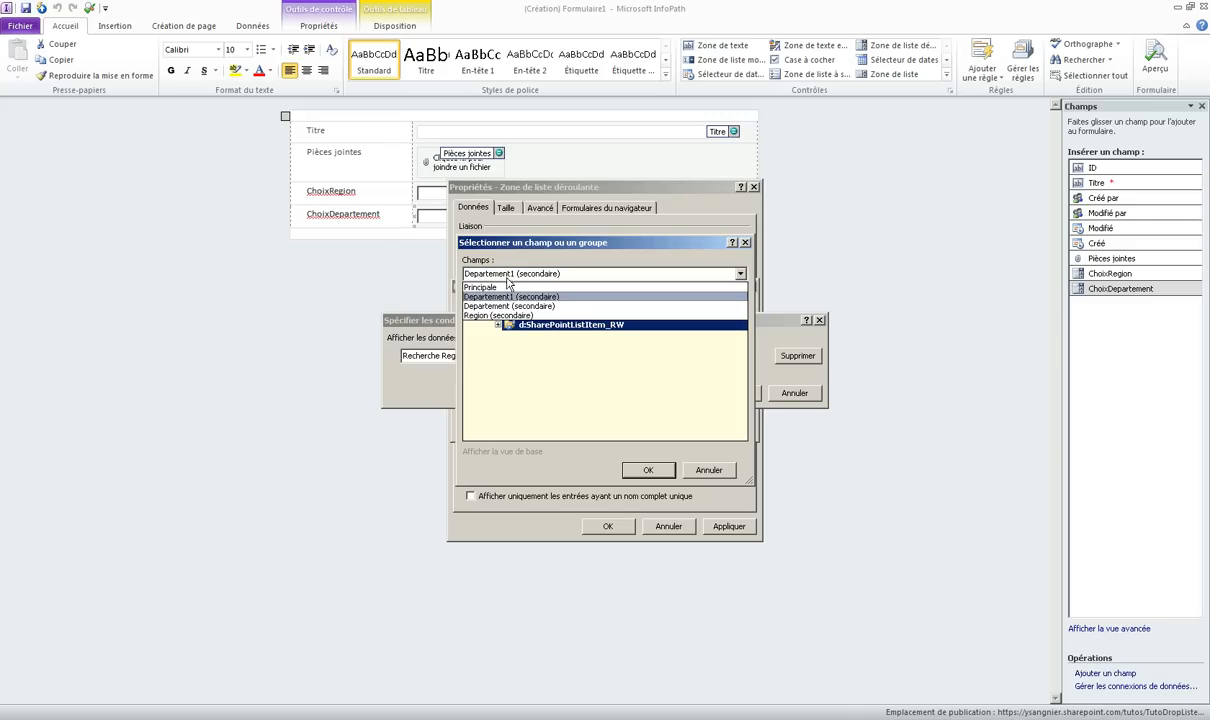
pyautogui.click(480, 287)
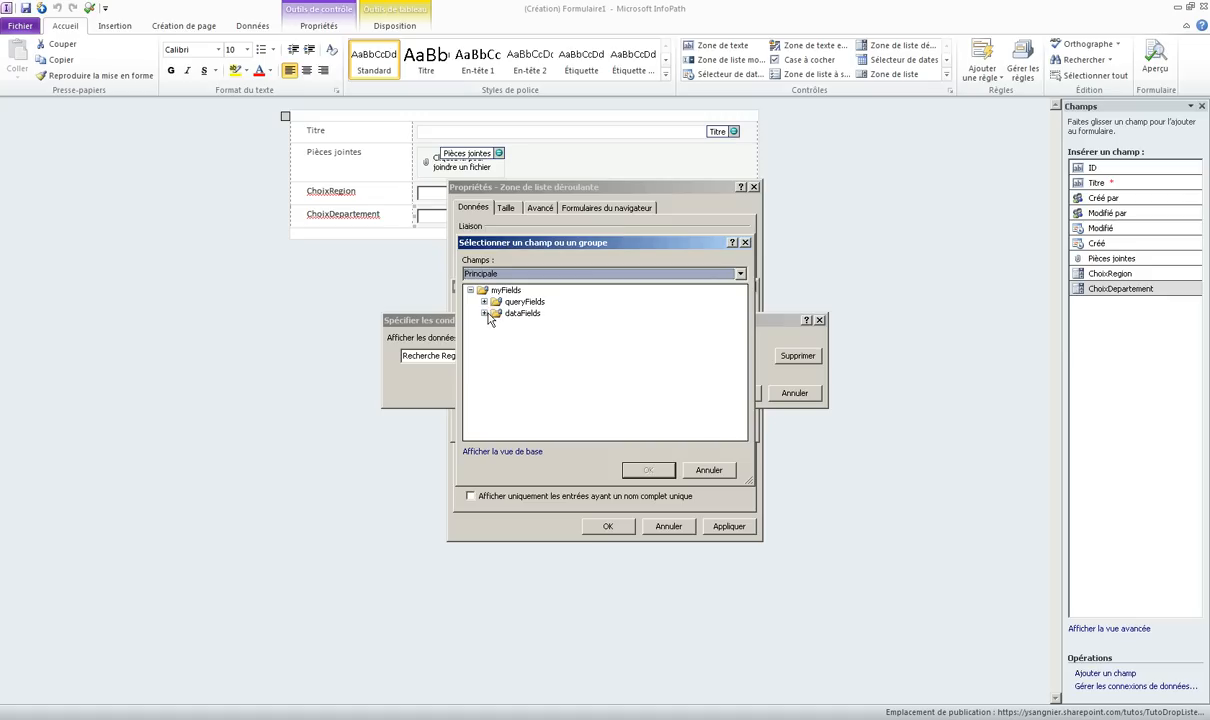
pyautogui.click(484, 313)
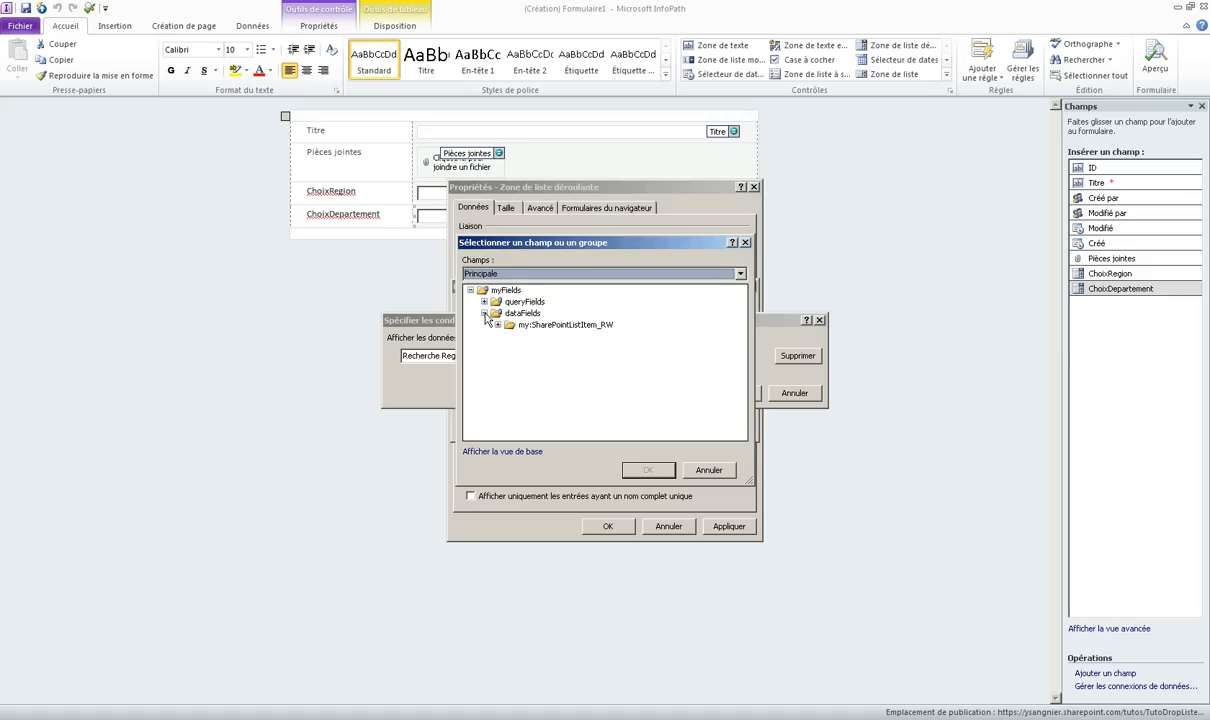
pyautogui.click(497, 324)
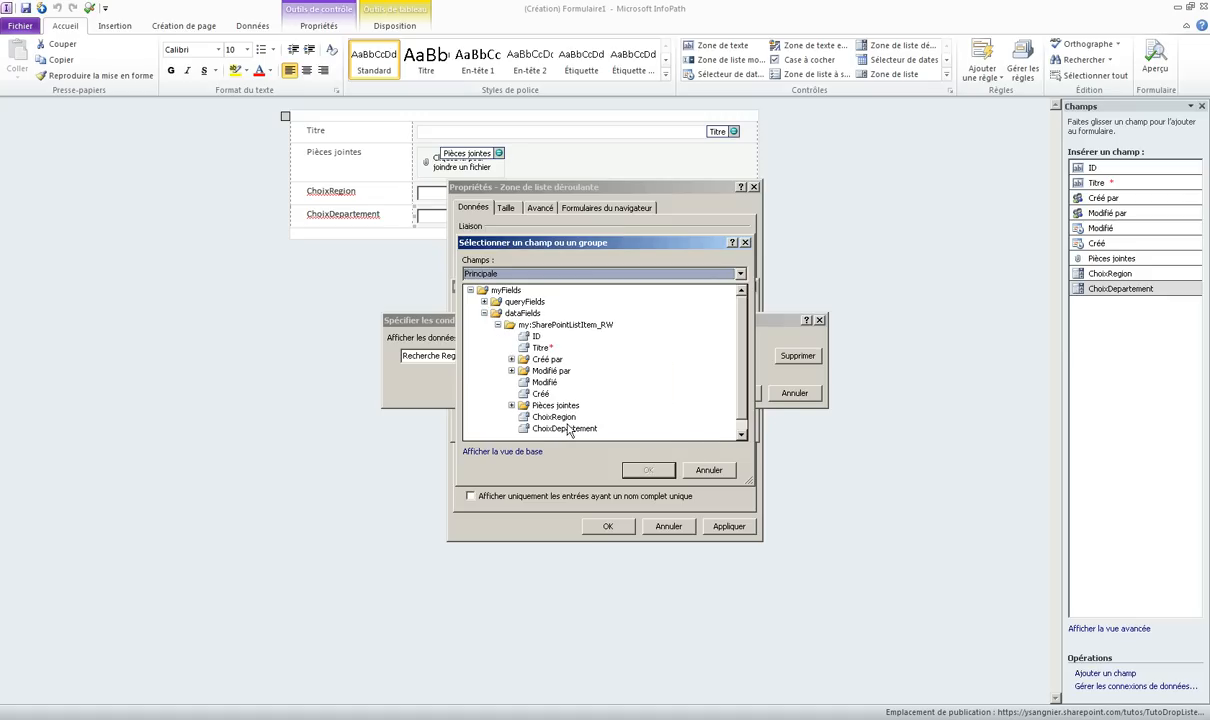
pyautogui.click(538, 416)
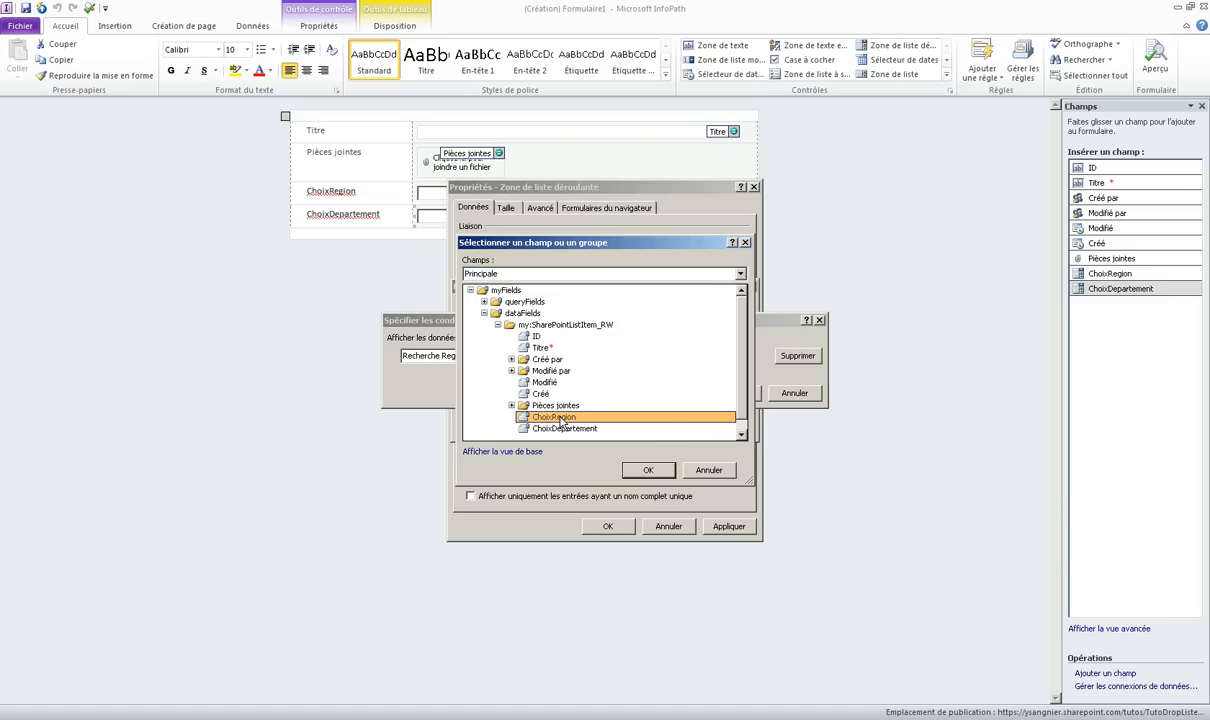
pyautogui.click(640, 470)
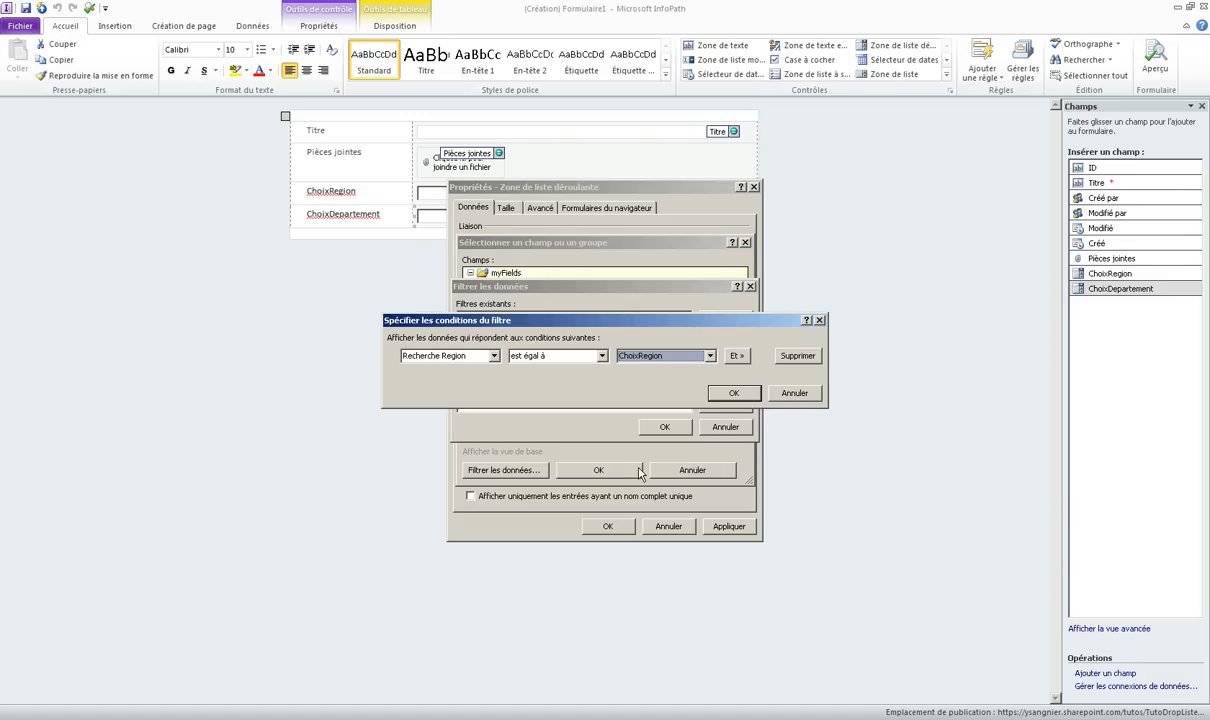
pyautogui.click(731, 392)
pyautogui.click(662, 427)
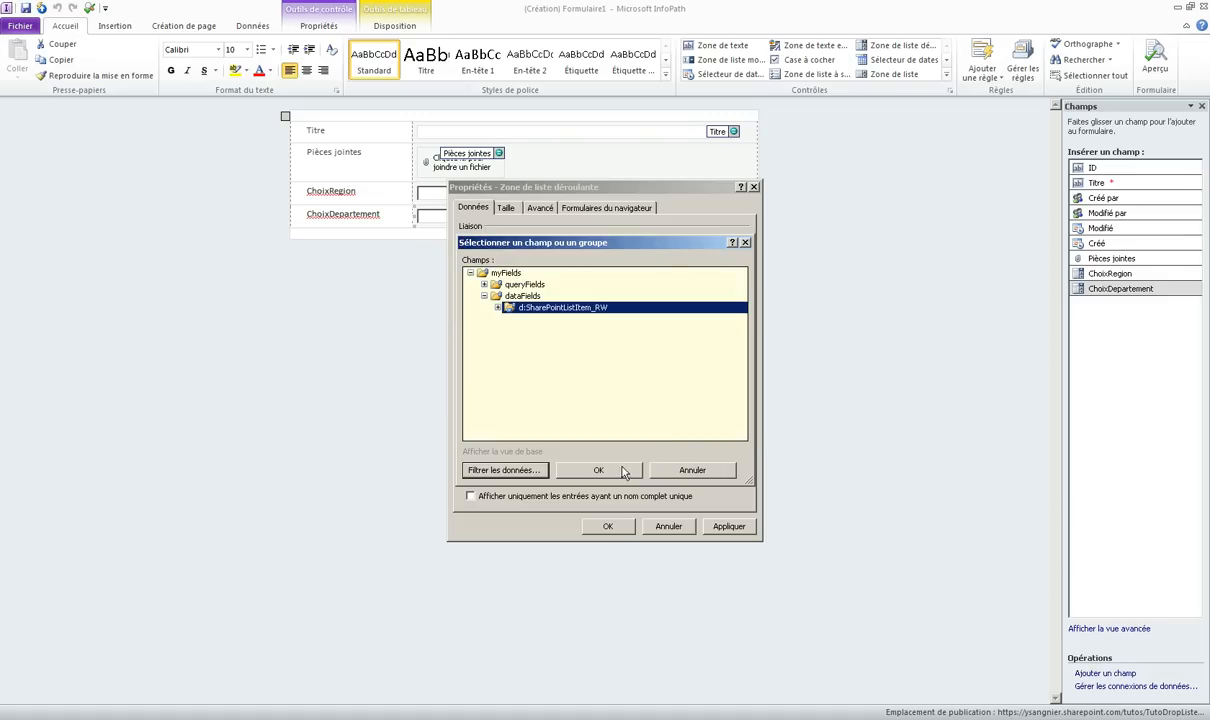
pyautogui.click(612, 472)
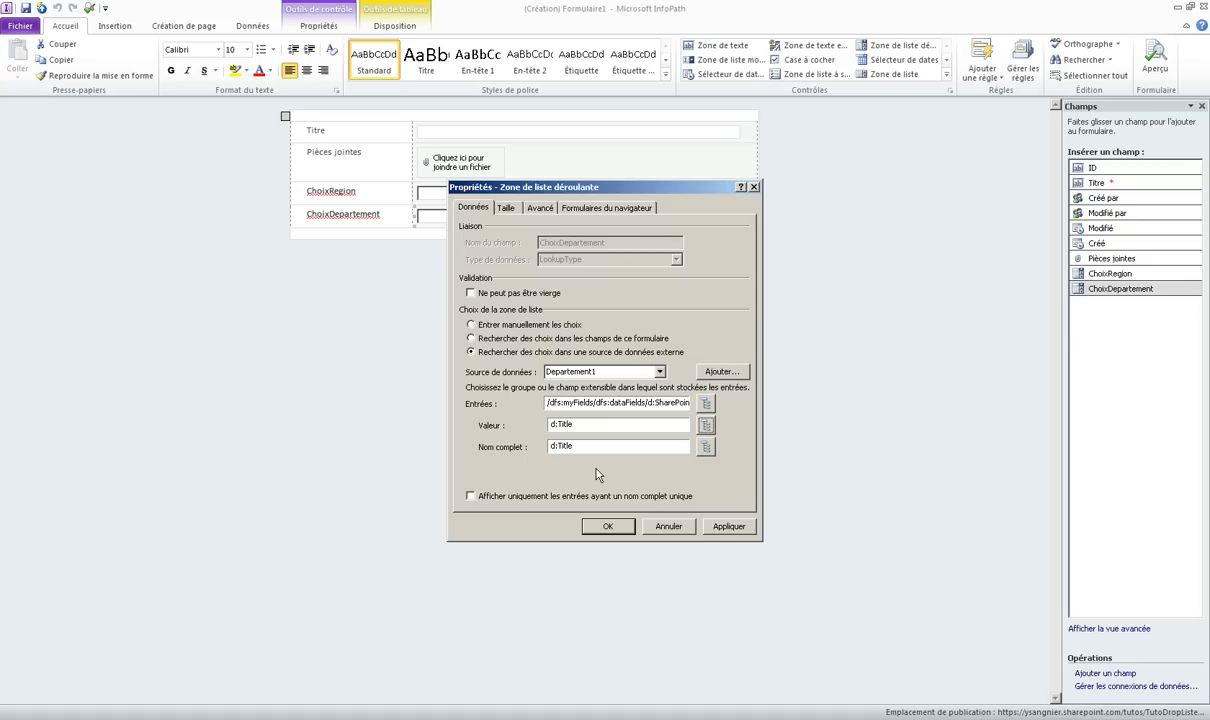
# - Use the ID field as the ChoixDepartement drop-down's value, accept its properties, and publish the form
pyautogui.click(706, 424)
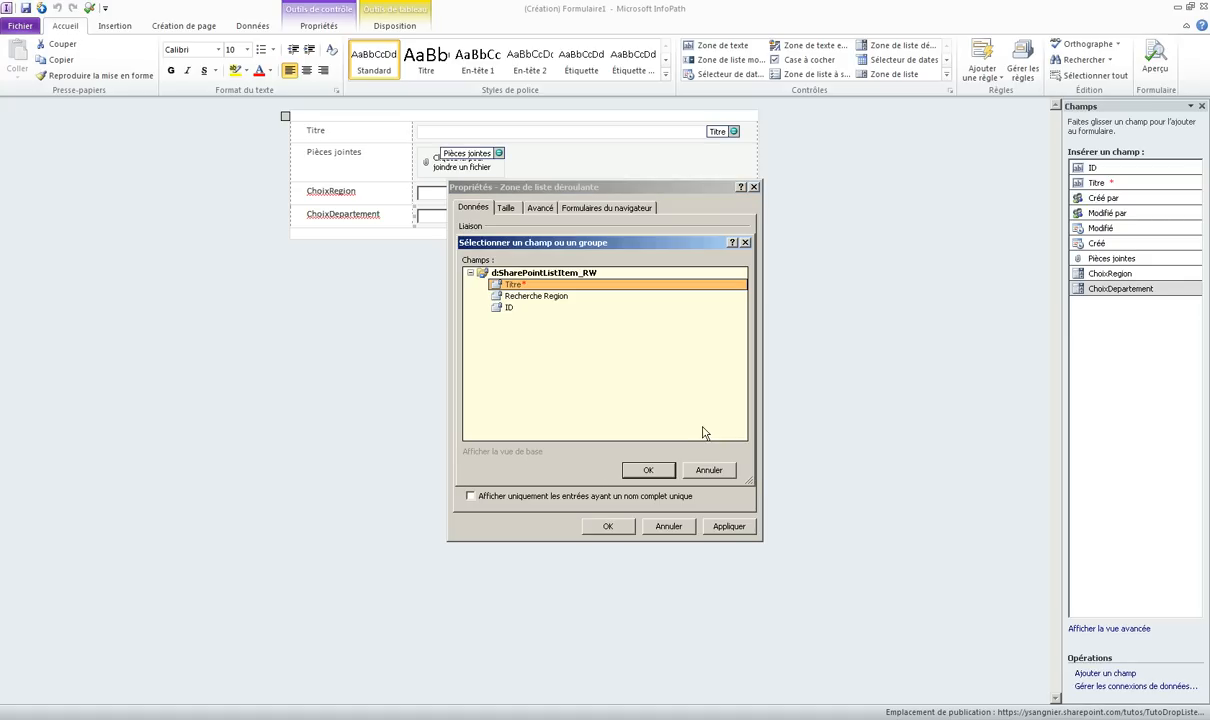
pyautogui.click(508, 308)
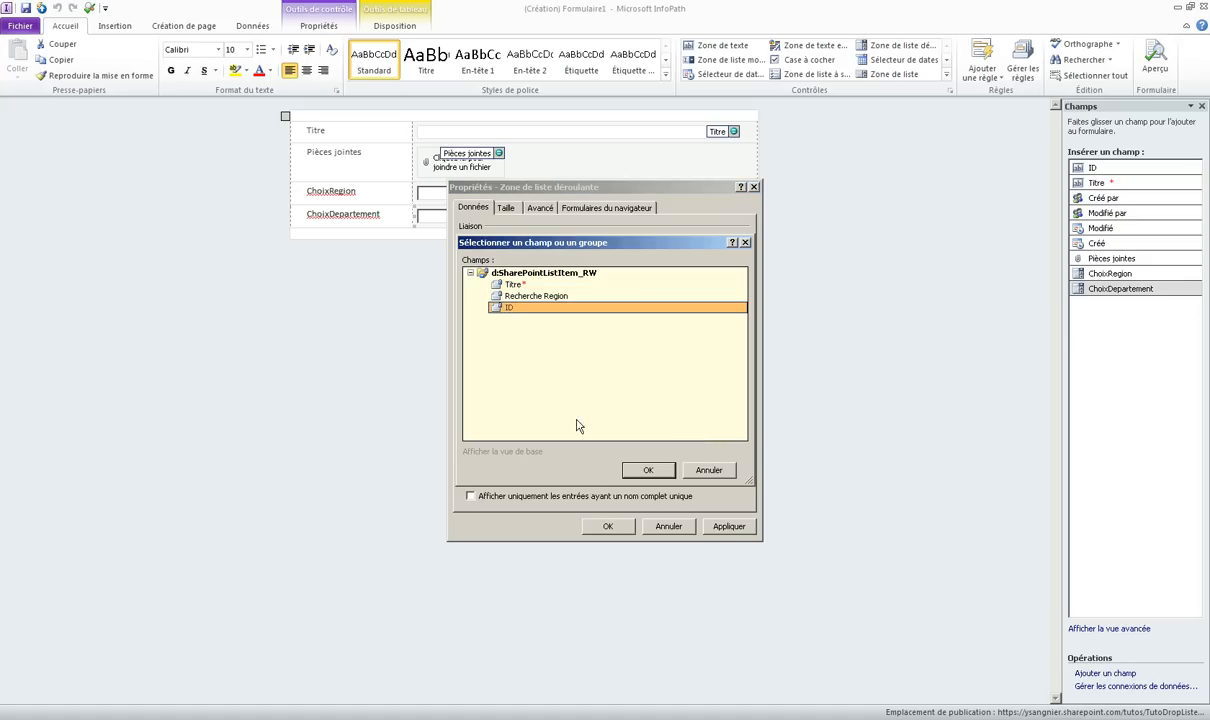
pyautogui.click(648, 470)
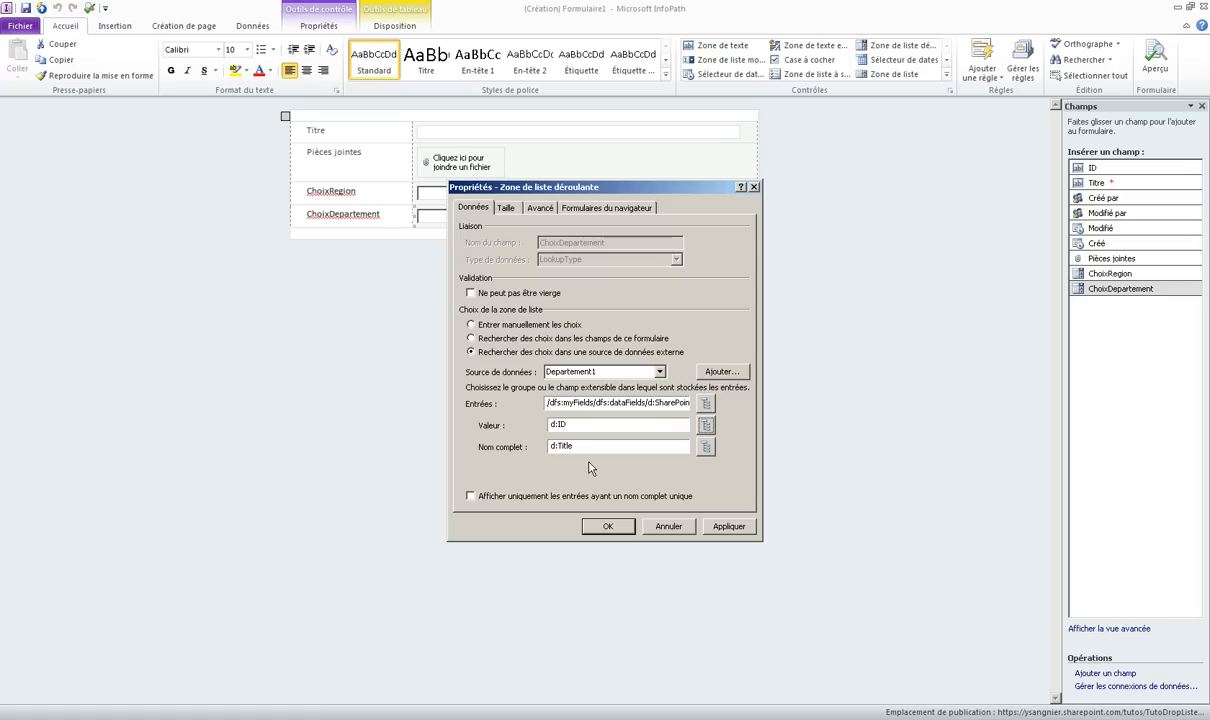
pyautogui.click(605, 526)
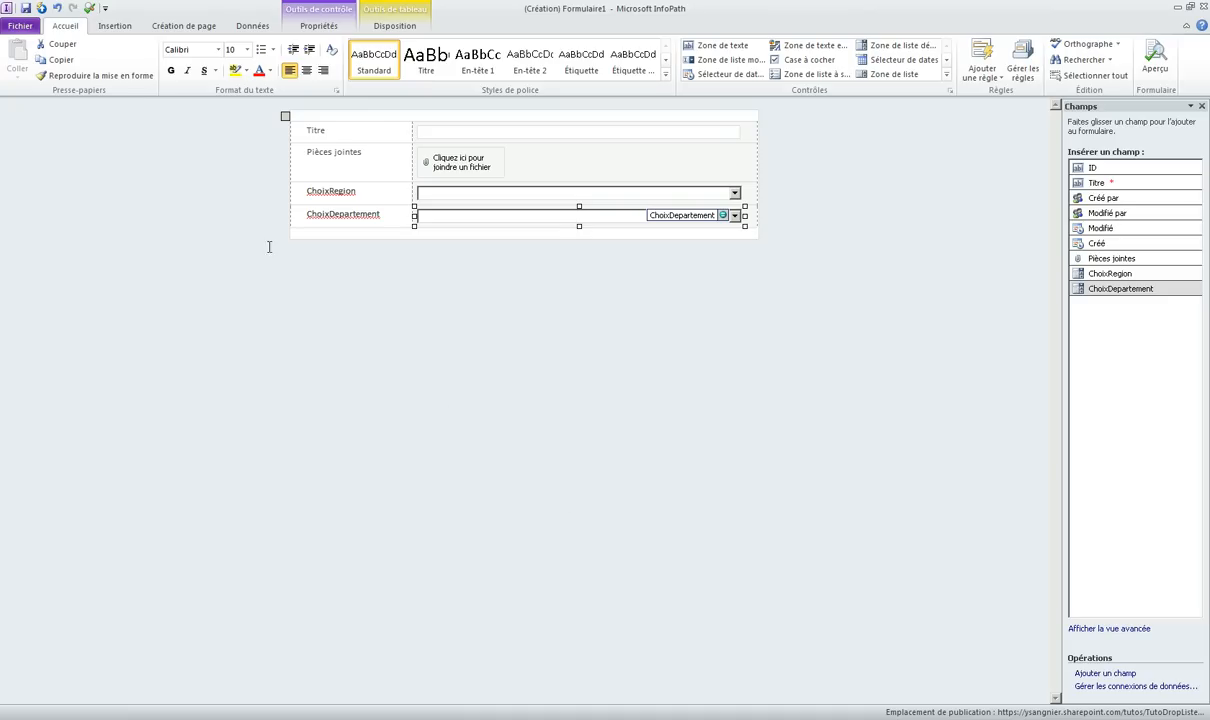
pyautogui.click(41, 8)
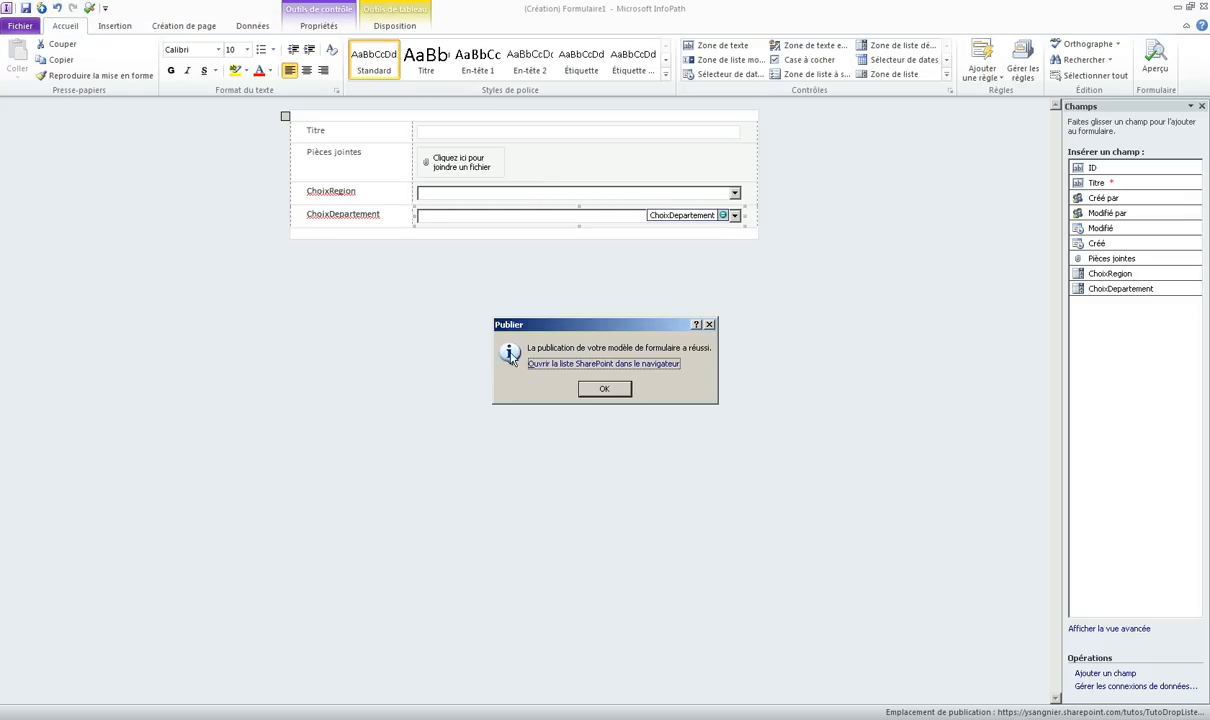
pyautogui.click(592, 388)
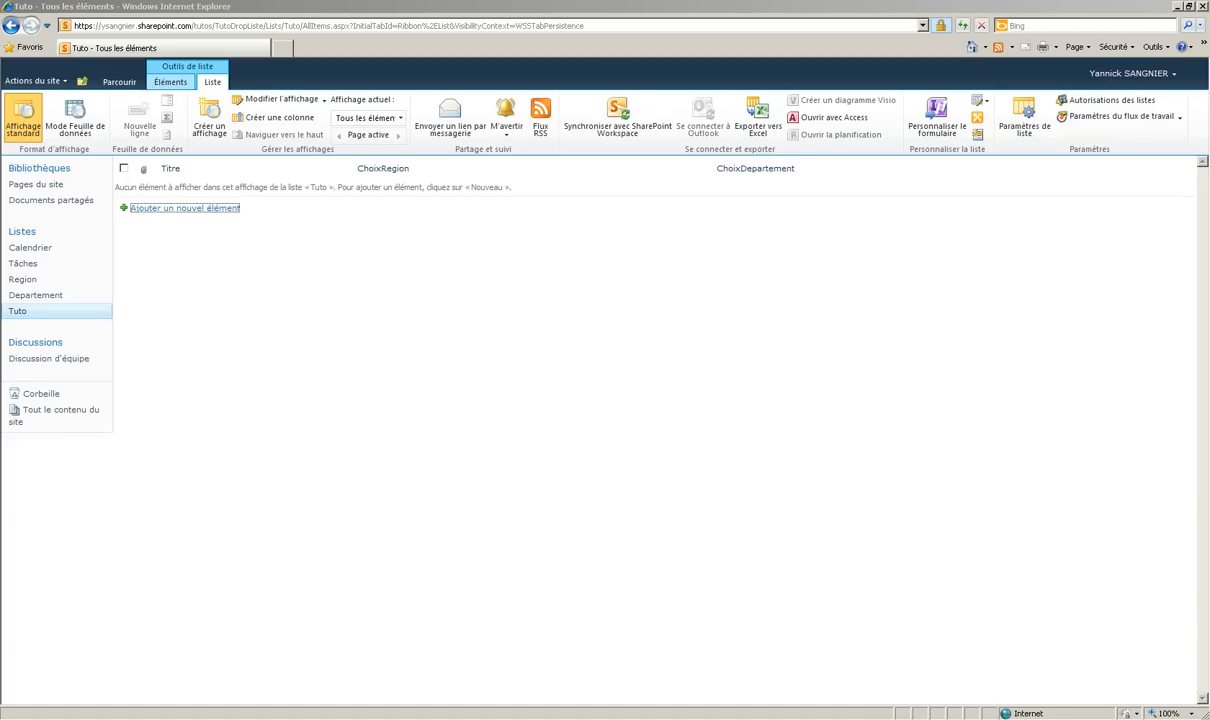
# - In Internet Explorer, open a new Tuto item, select Alsace as ChoixRegion and check the ChoixDepartement choices
pyautogui.click(143, 213)
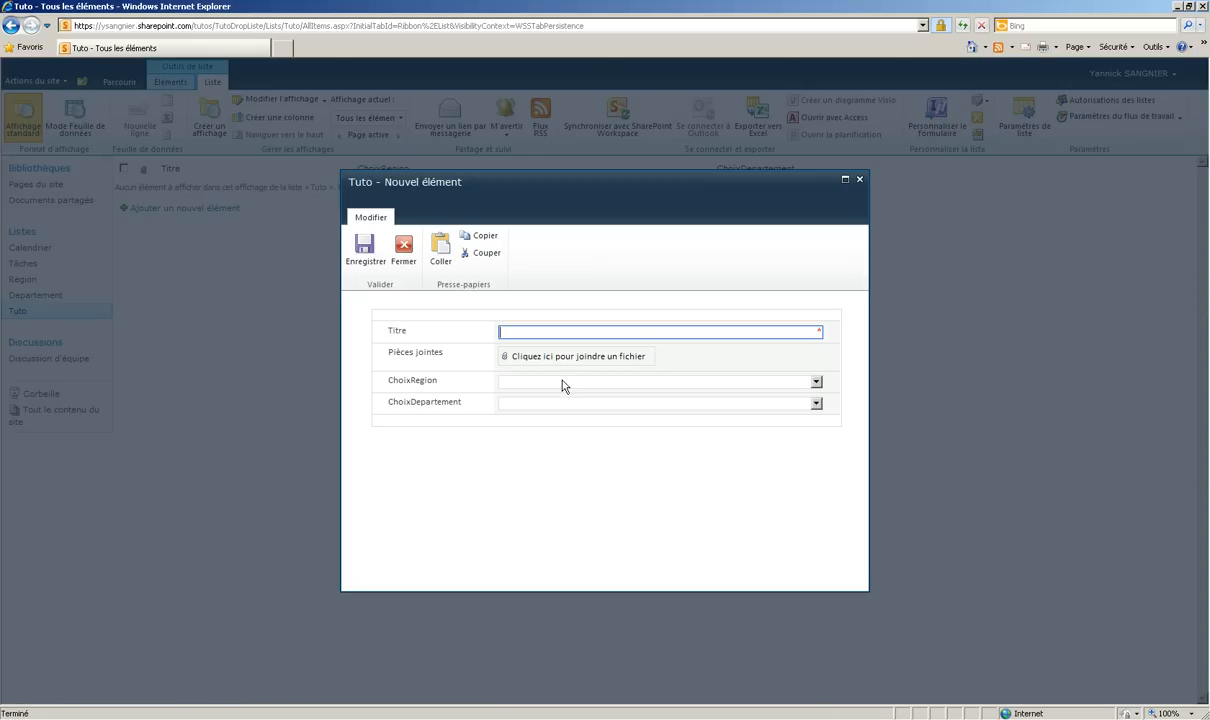
pyautogui.click(561, 387)
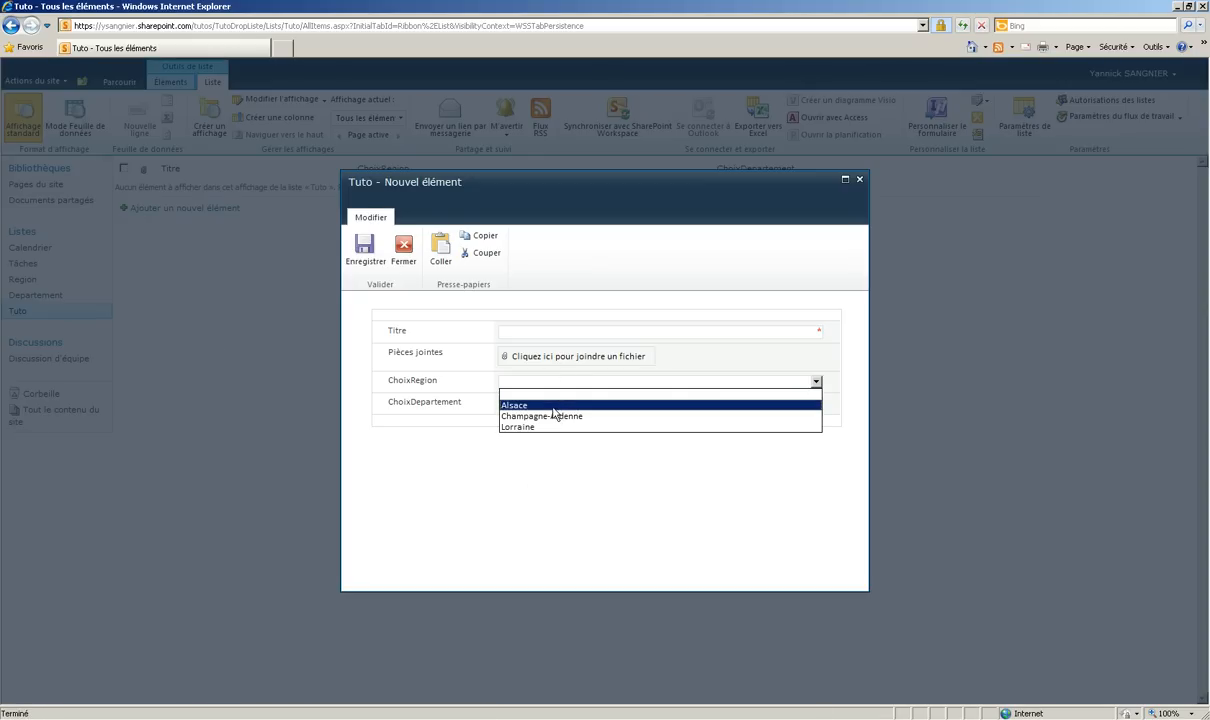
pyautogui.click(528, 396)
pyautogui.click(582, 404)
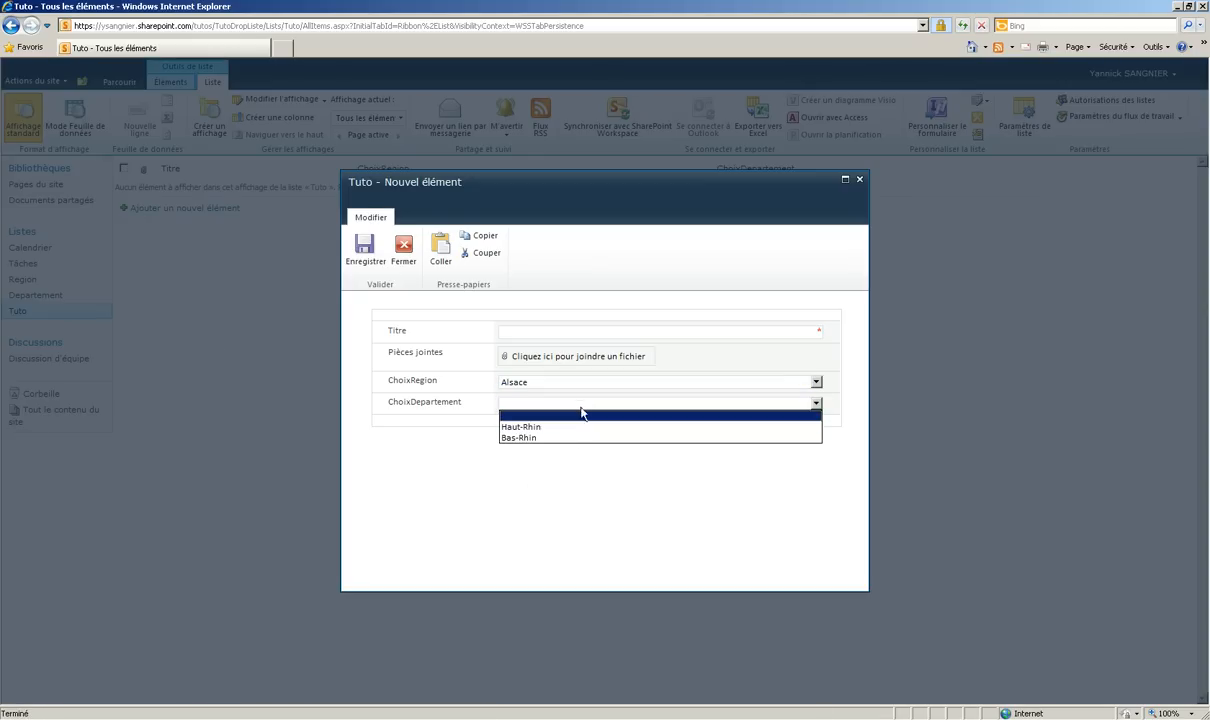
# - Change ChoixRegion to Champagne-Ardenne and check which ChoixDepartement choices are offered
pyautogui.click(546, 384)
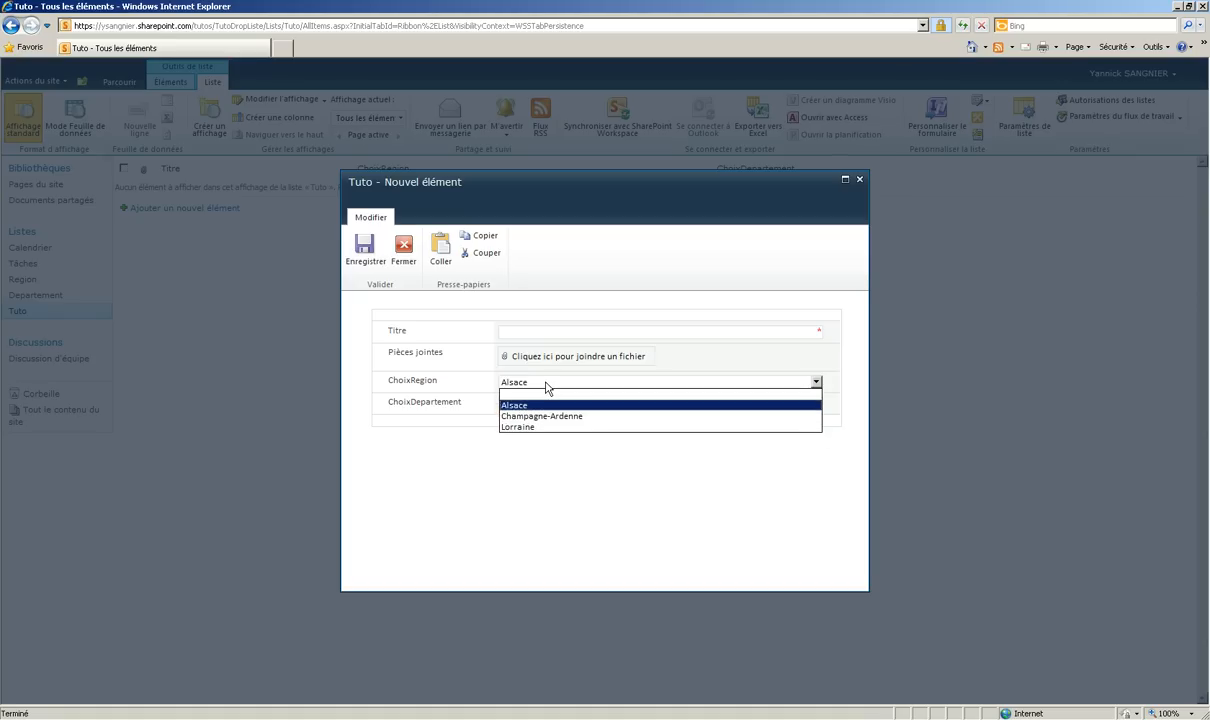
pyautogui.click(548, 385)
pyautogui.click(548, 385)
pyautogui.click(549, 414)
pyautogui.click(550, 408)
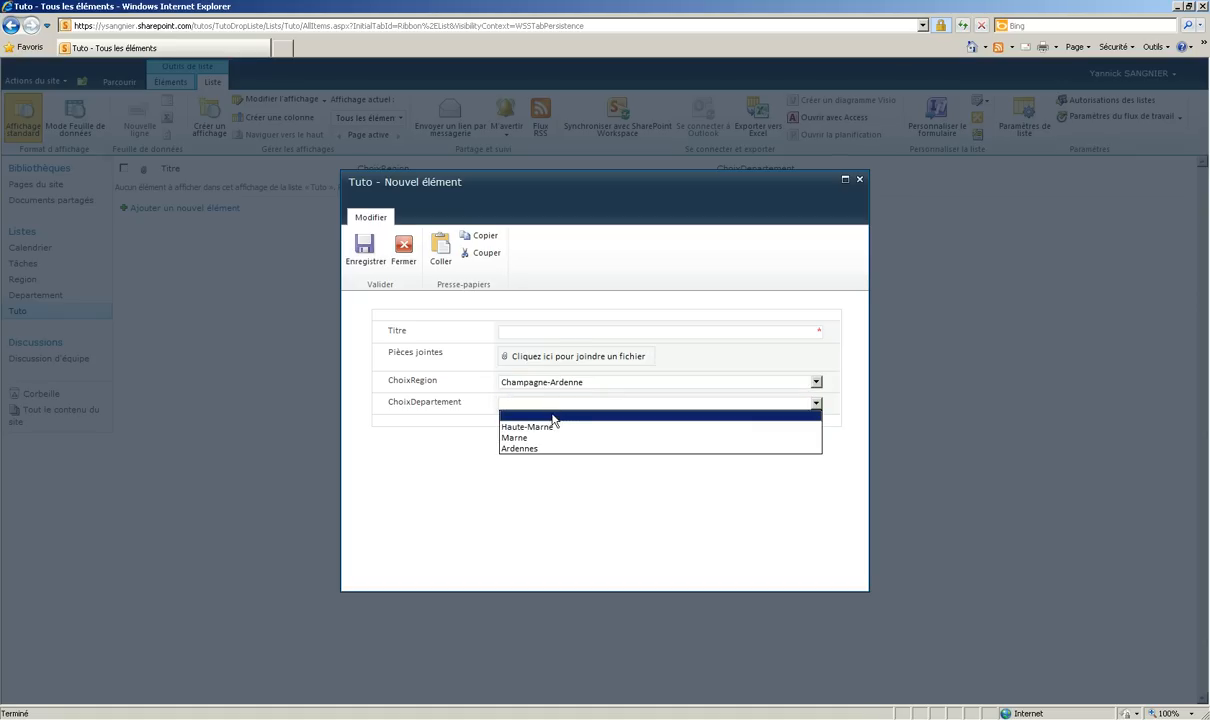
# - Change ChoixRegion to Lorraine and check the ChoixDepartement choices, leaving the department blank
pyautogui.click(548, 386)
pyautogui.click(548, 386)
pyautogui.click(548, 386)
pyautogui.click(546, 431)
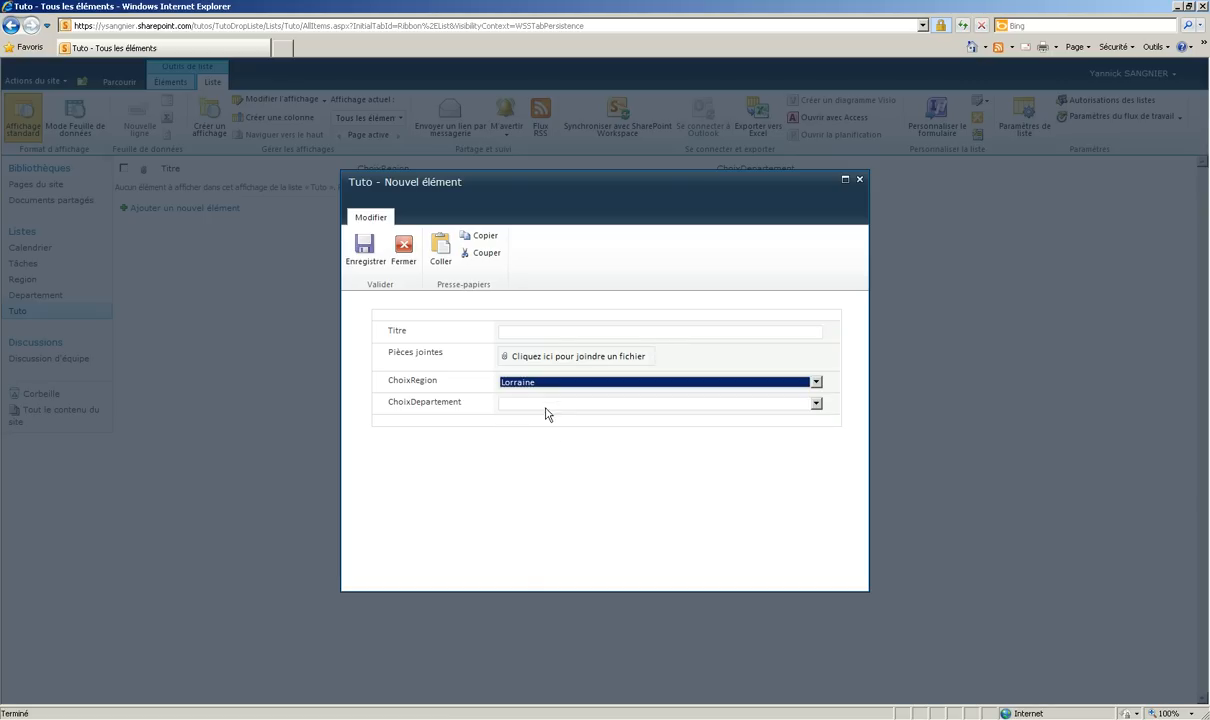
pyautogui.click(544, 405)
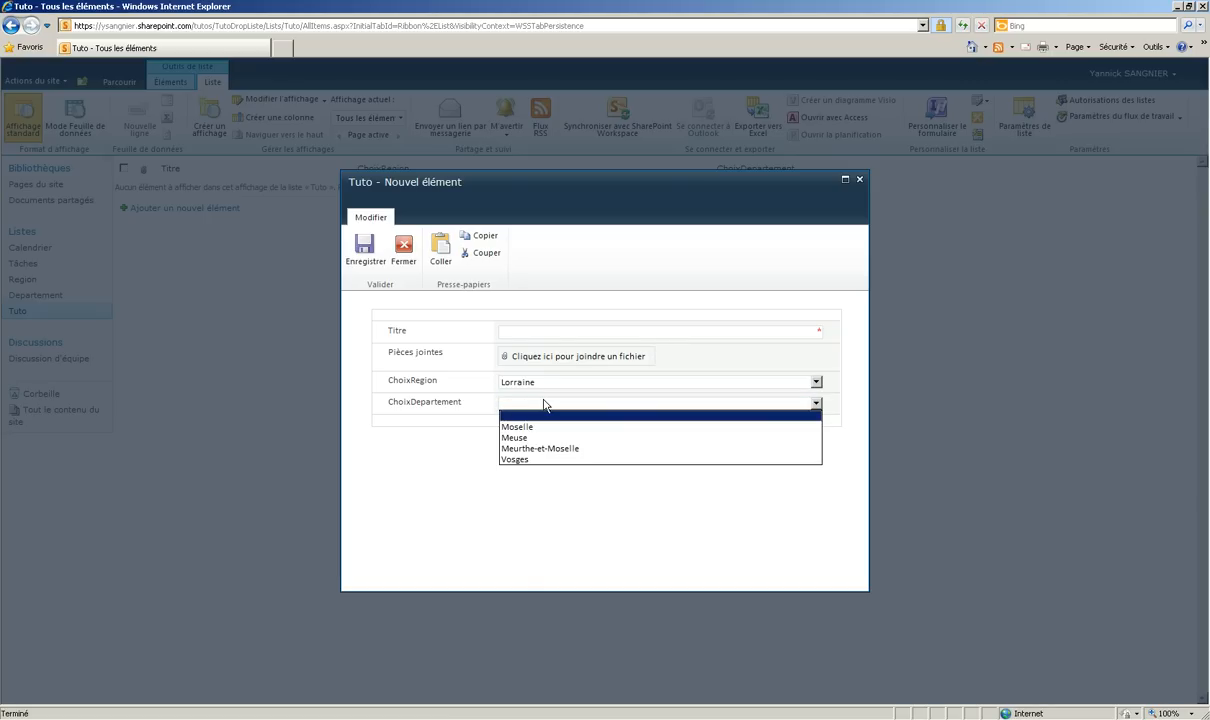
pyautogui.click(544, 405)
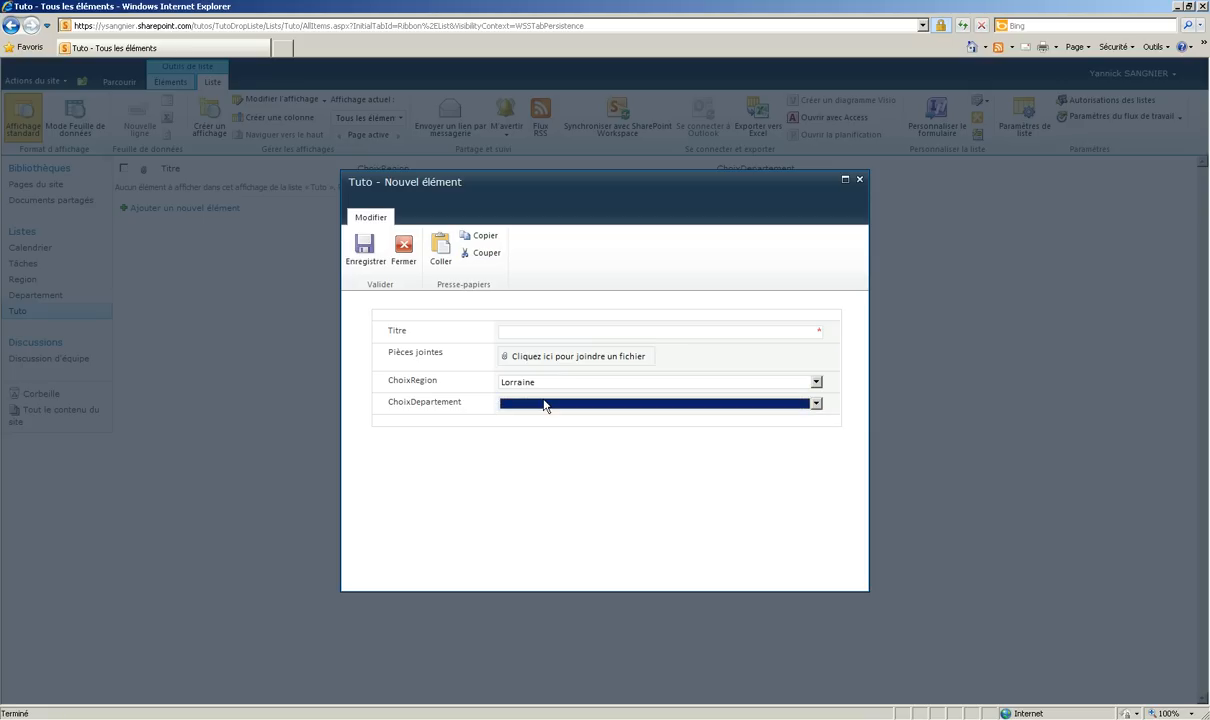